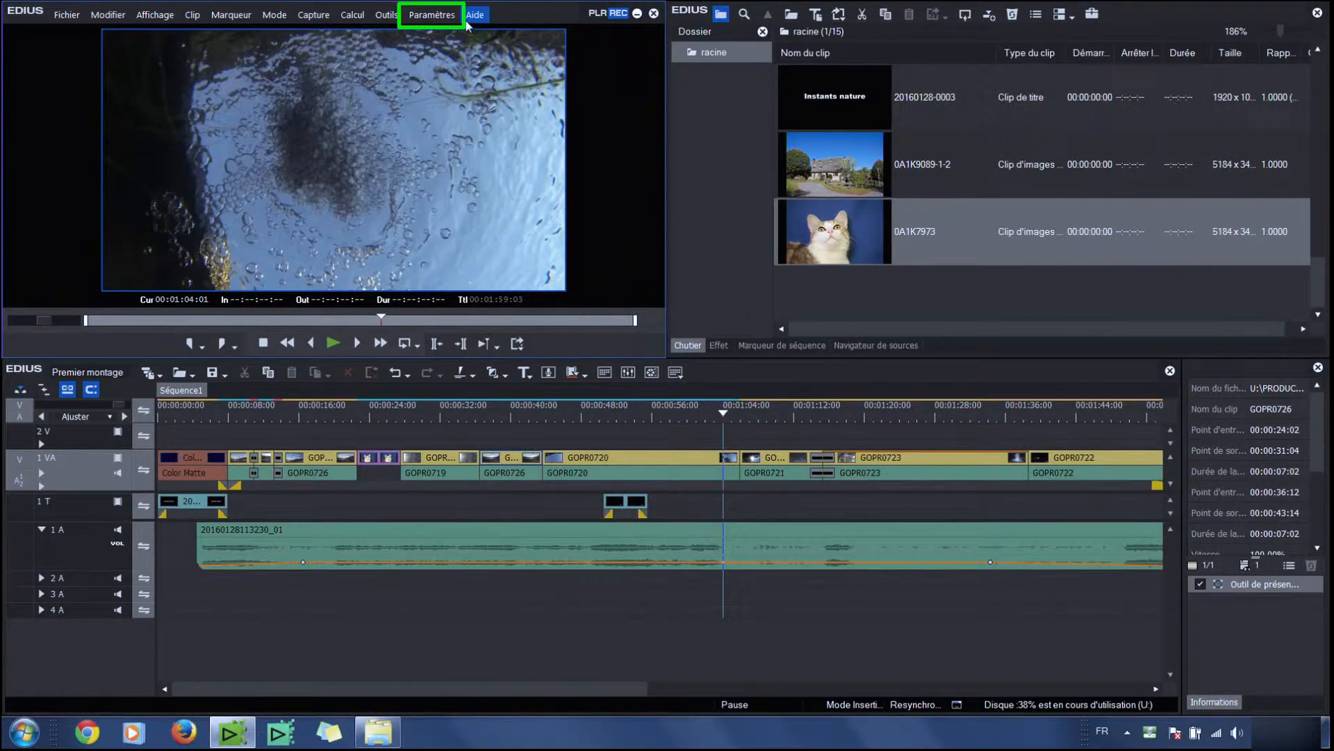
Open the hardware device presets (Préréglage de périphérique) in the system settings
left_click(451, 20)
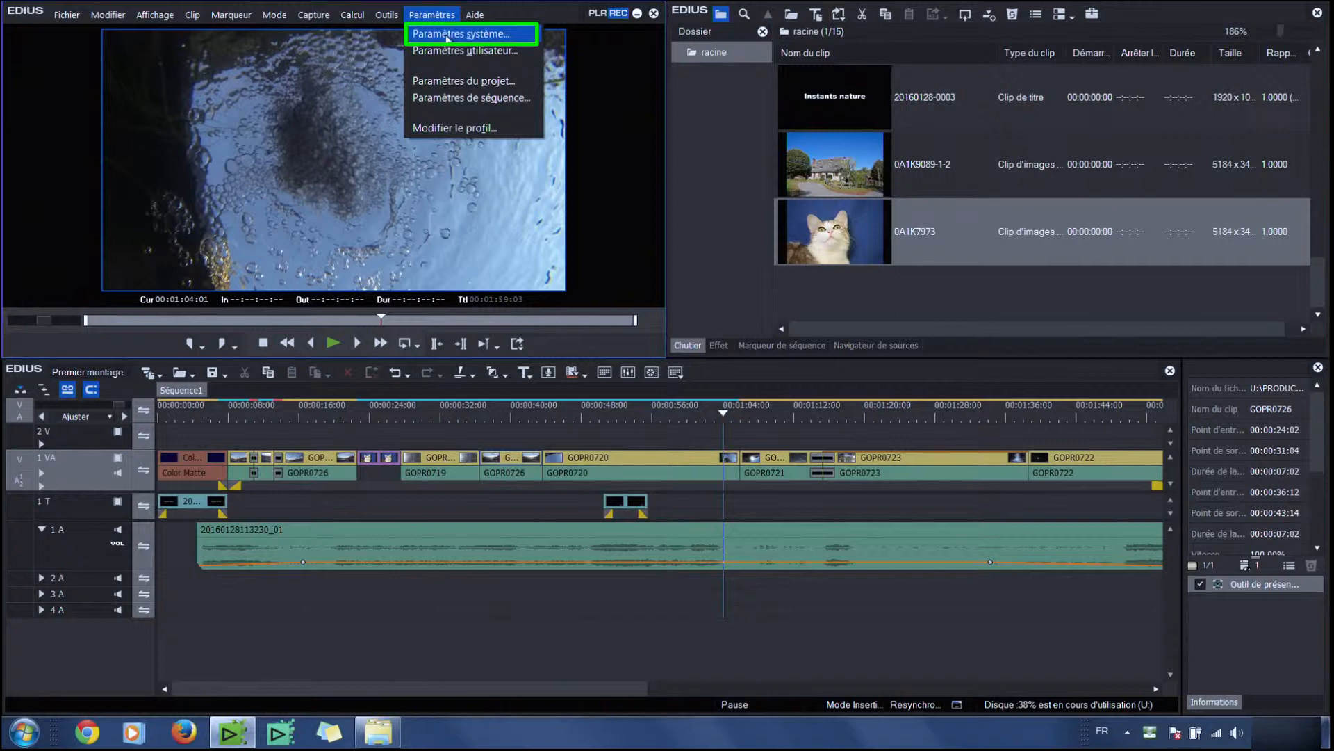
left_click(447, 37)
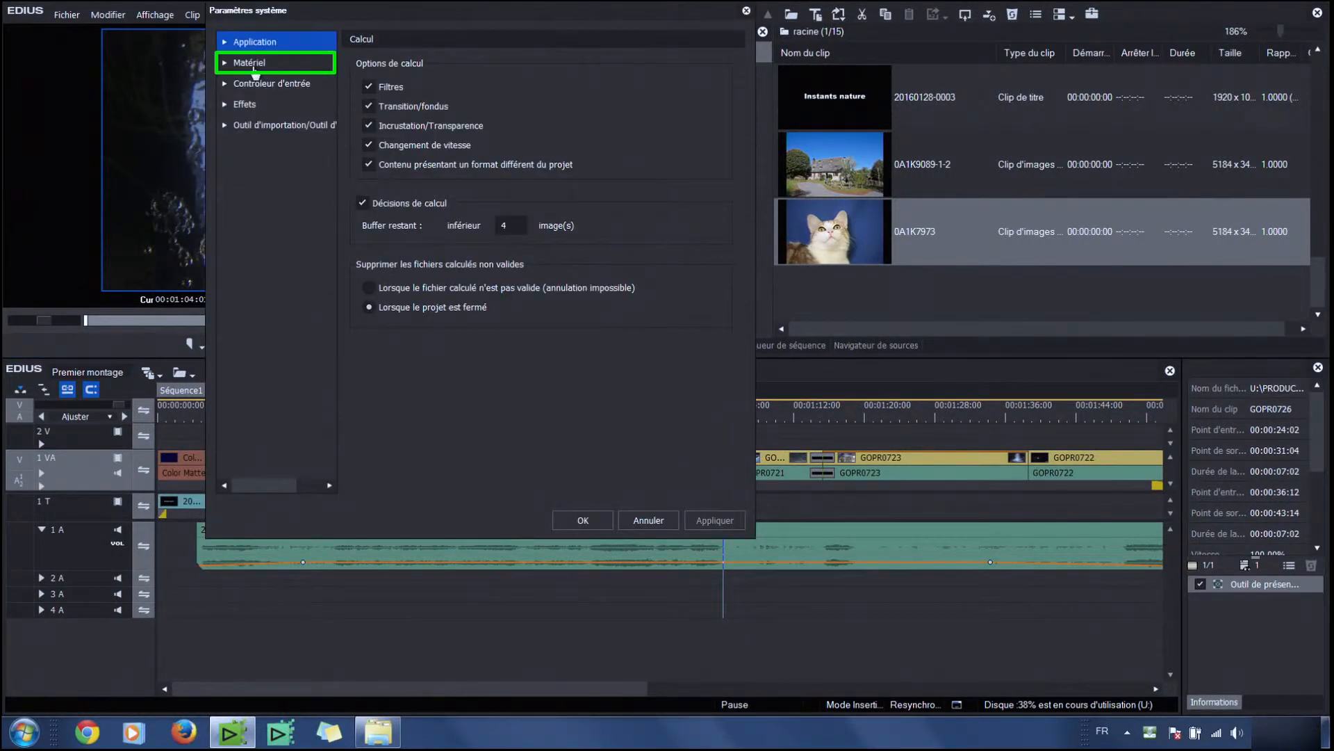
left_click(225, 64)
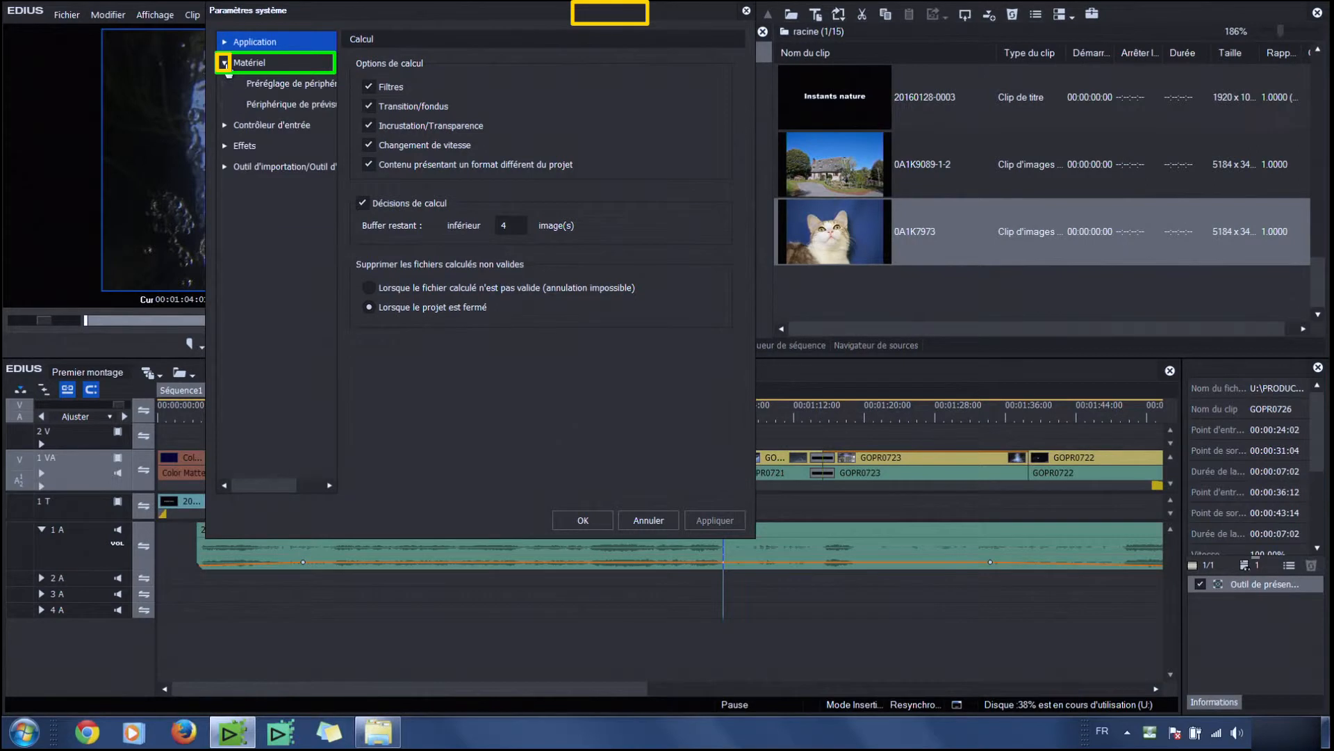
left_click(283, 88)
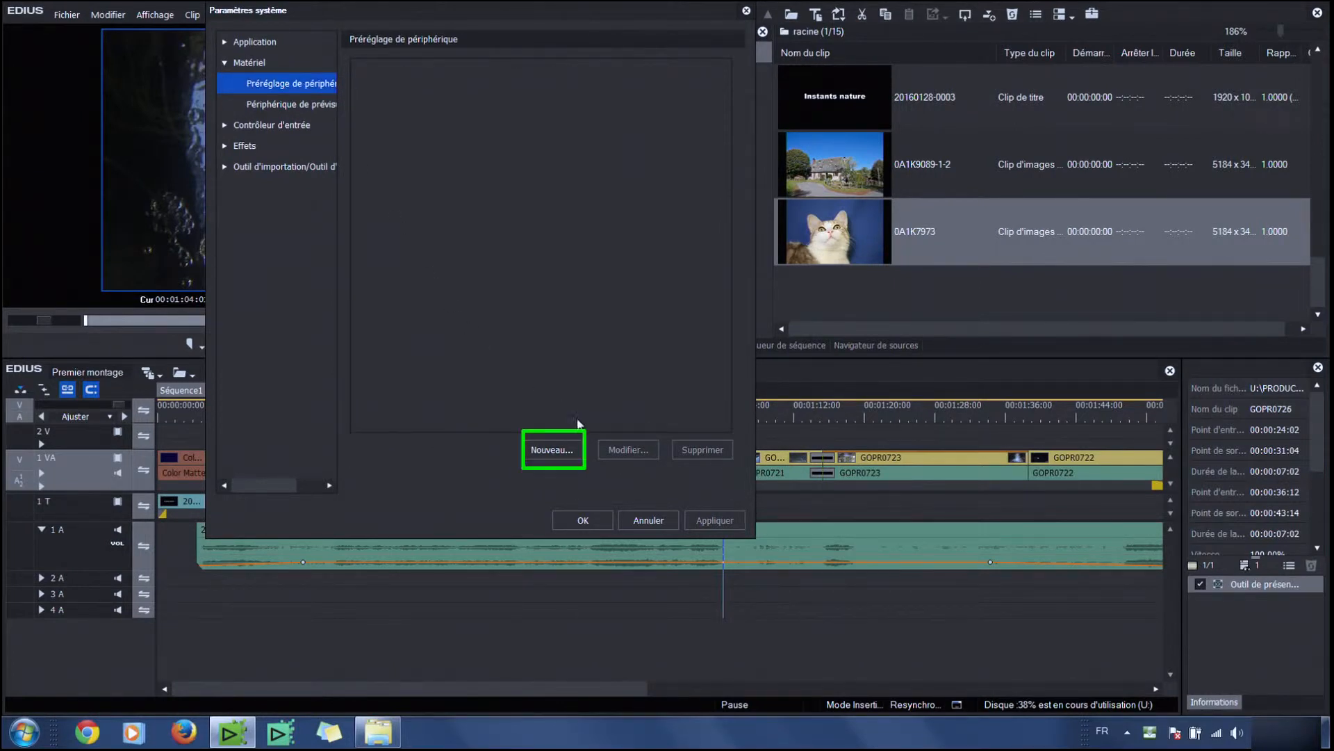
Create a device preset named HDV with the plain camcorder icon devicepreset_icon24.psd and proceed to its input settings
left_click(561, 451)
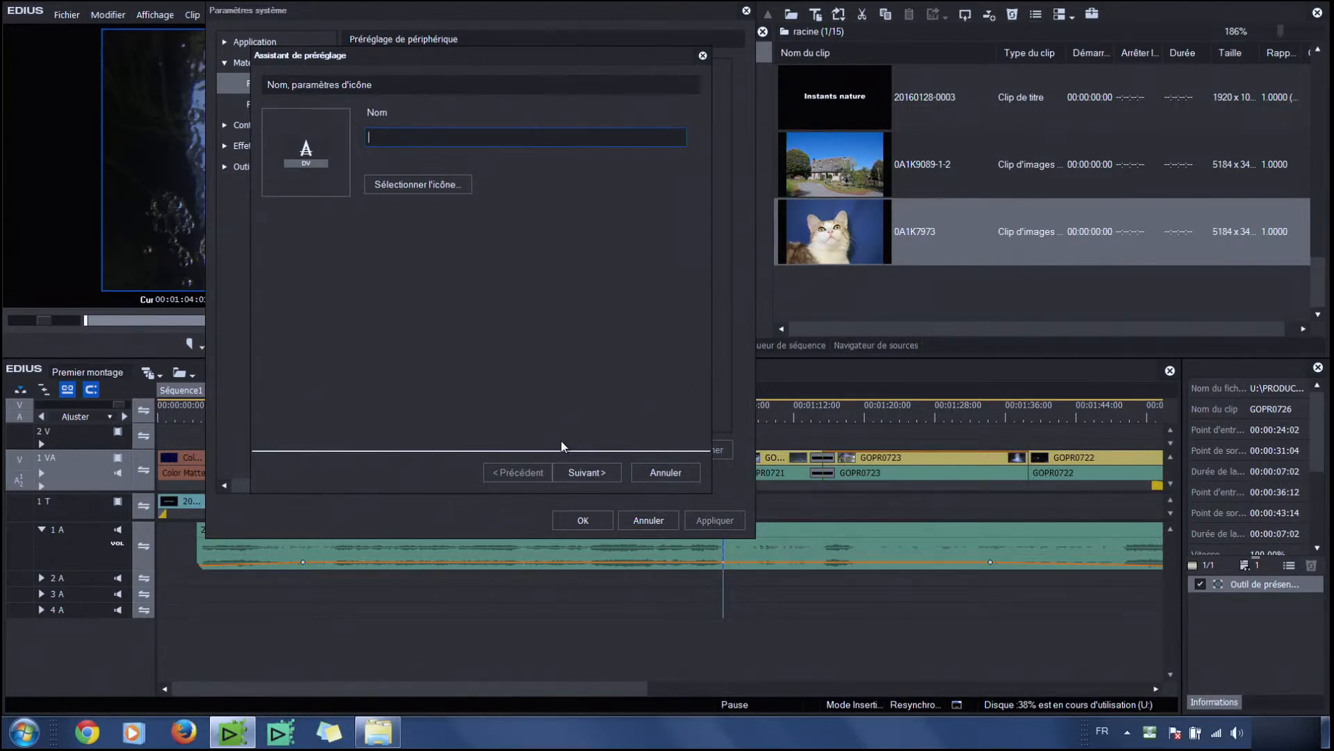
type("HDV")
left_click(419, 186)
left_click_drag(474, 179, 466, 282)
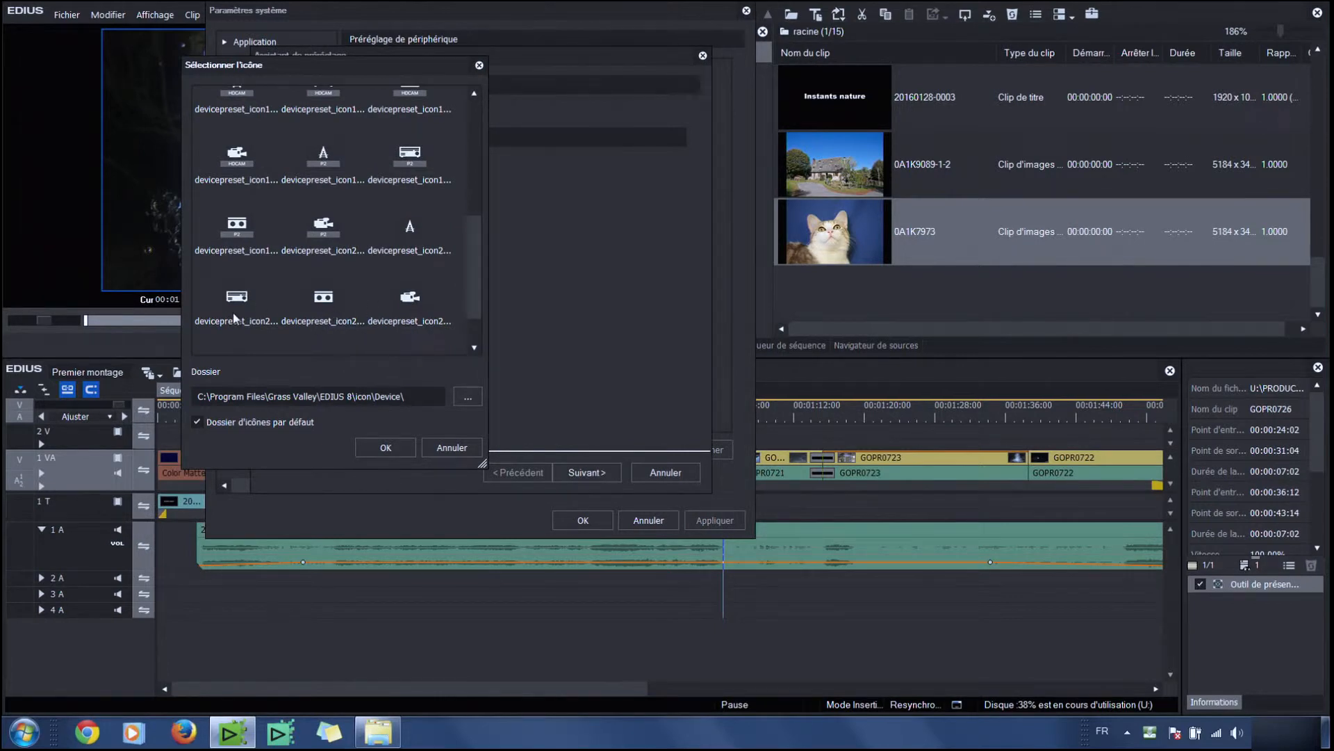
left_click(407, 303)
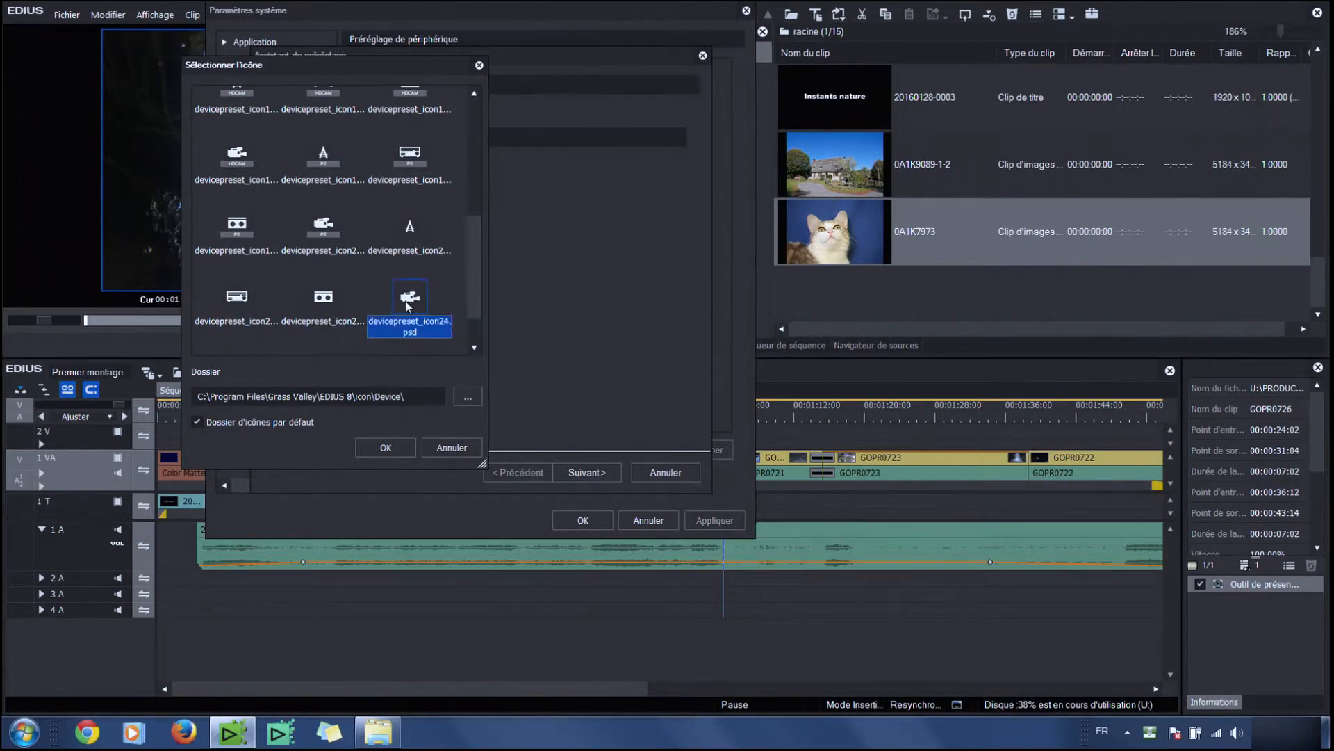
left_click(385, 455)
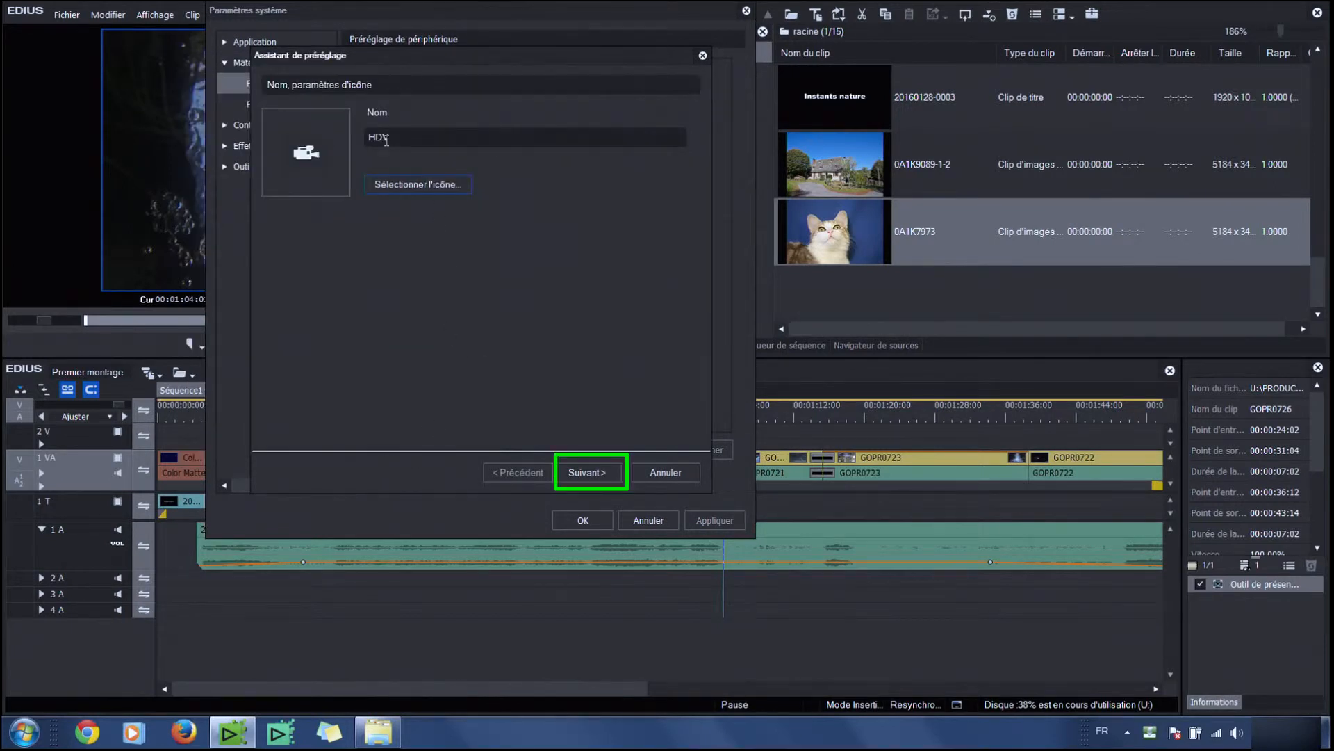
left_click(593, 470)
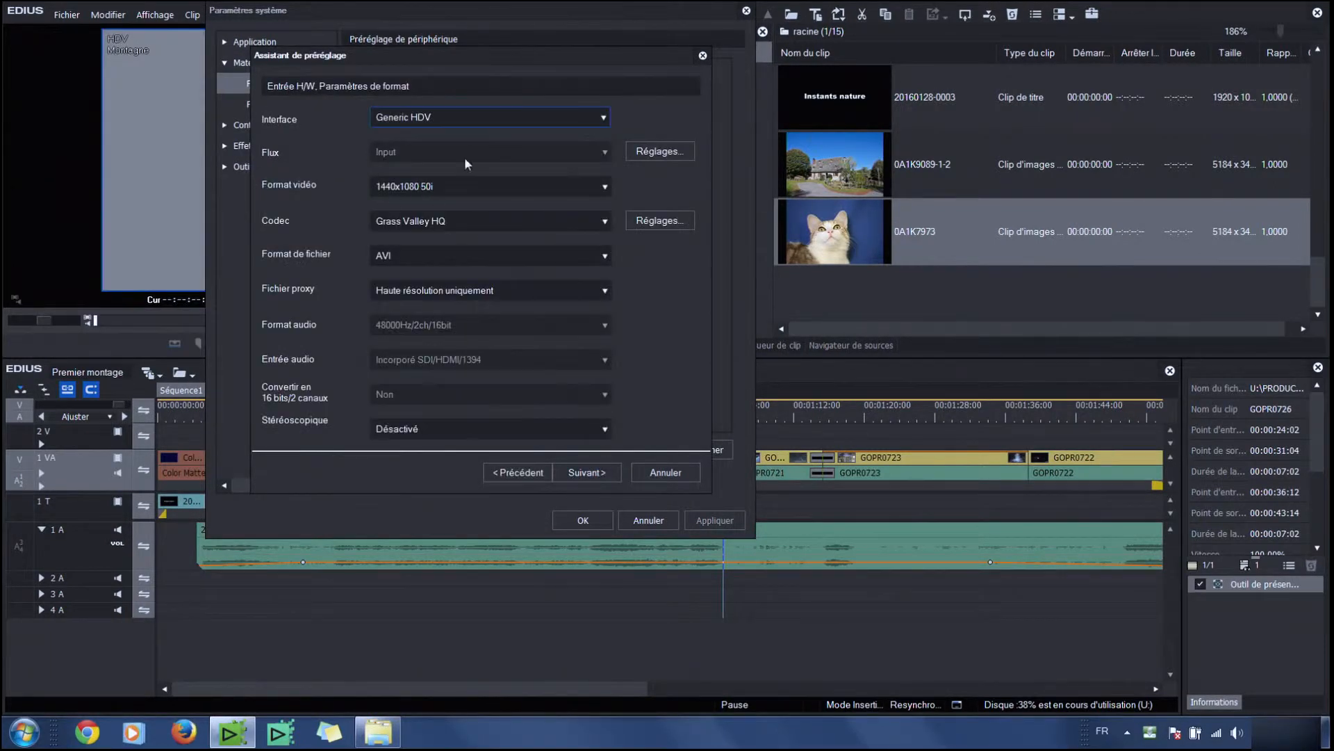
Set the HDV preset's input interface to Generic HDV and its video format to 1440x1080 50i
left_click(417, 117)
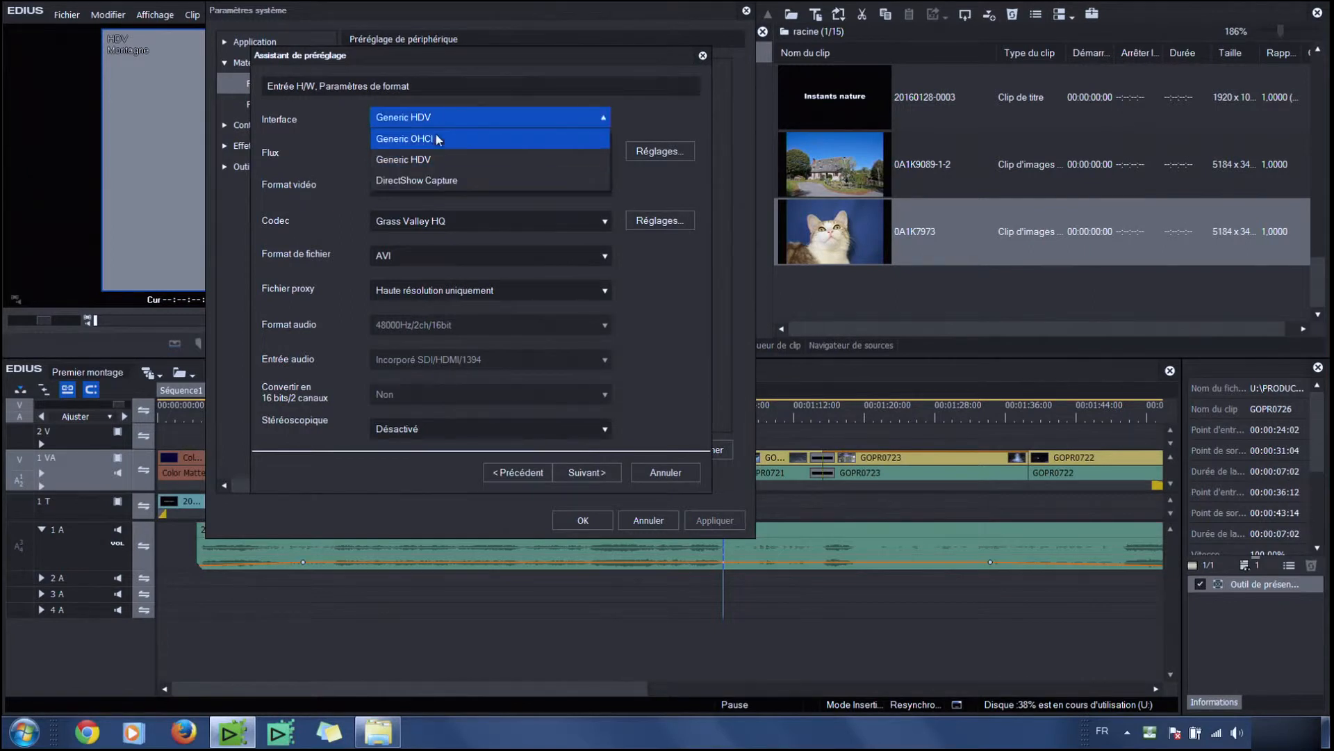
left_click(407, 159)
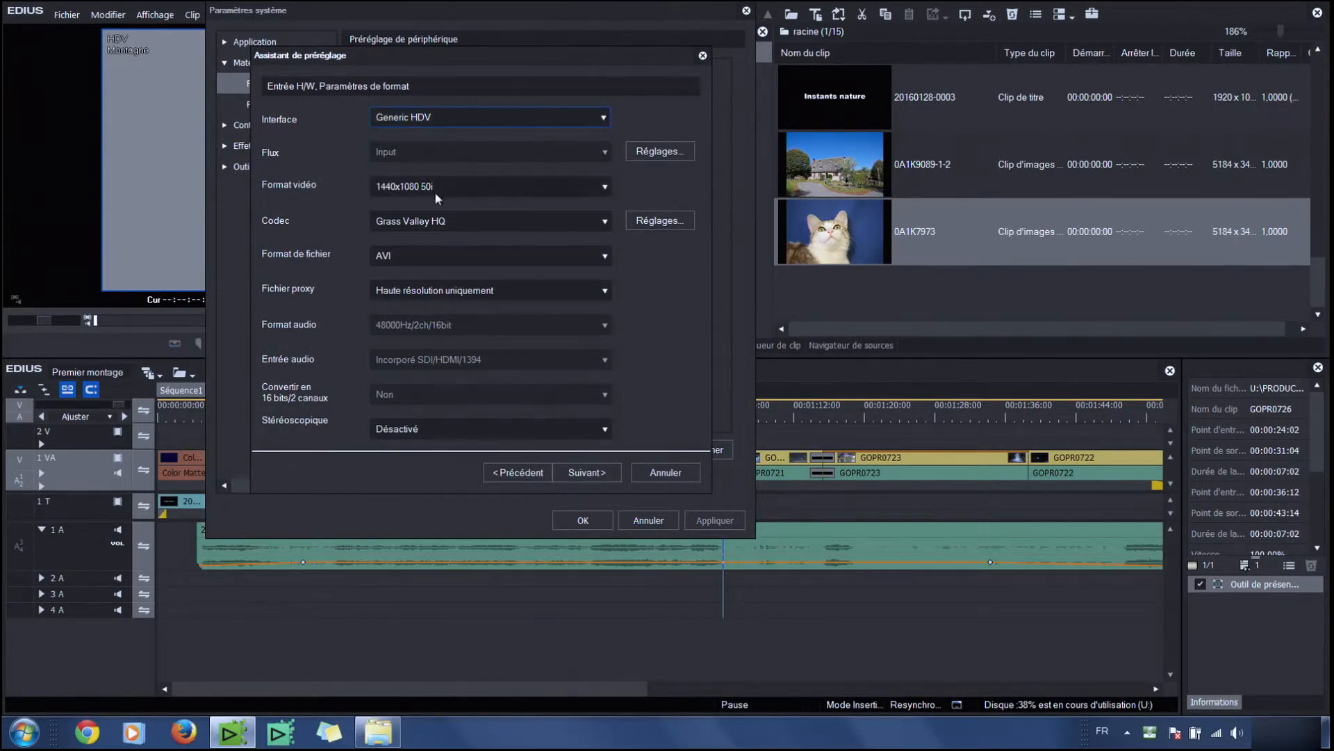
left_click(452, 184)
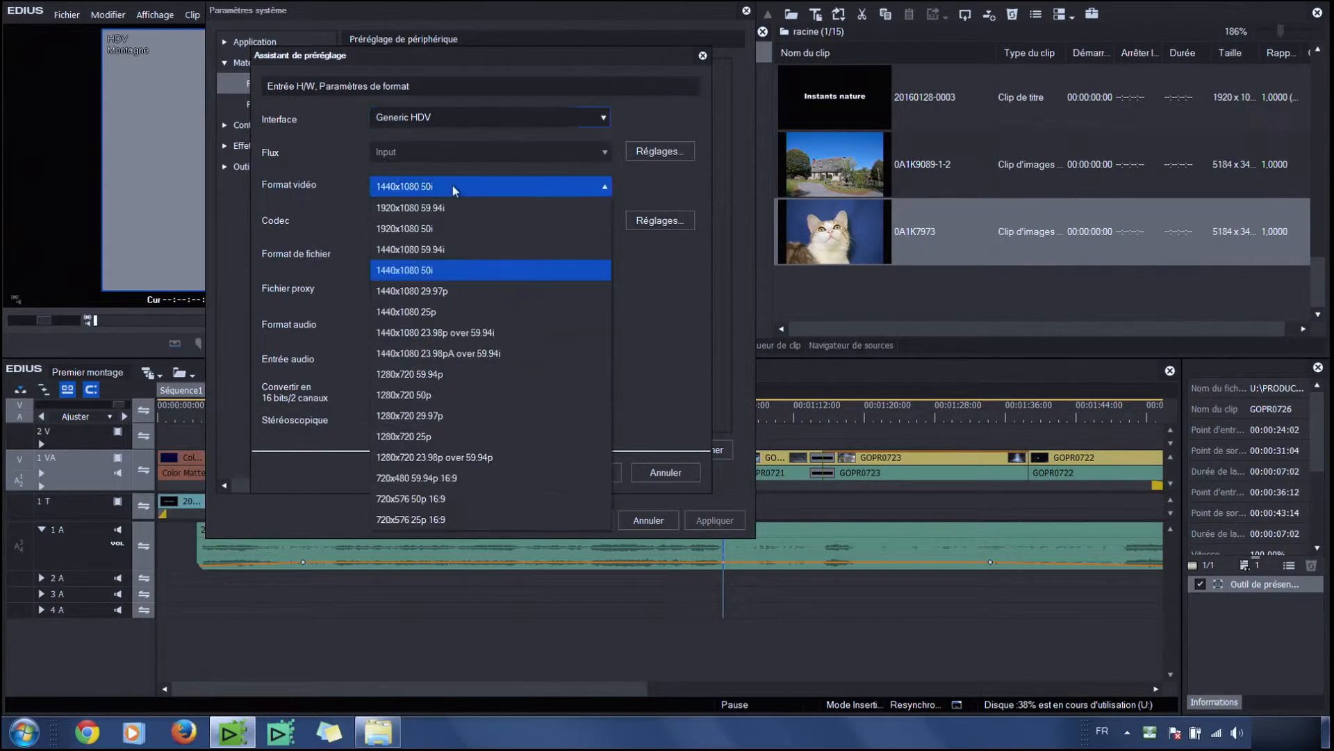
left_click(425, 274)
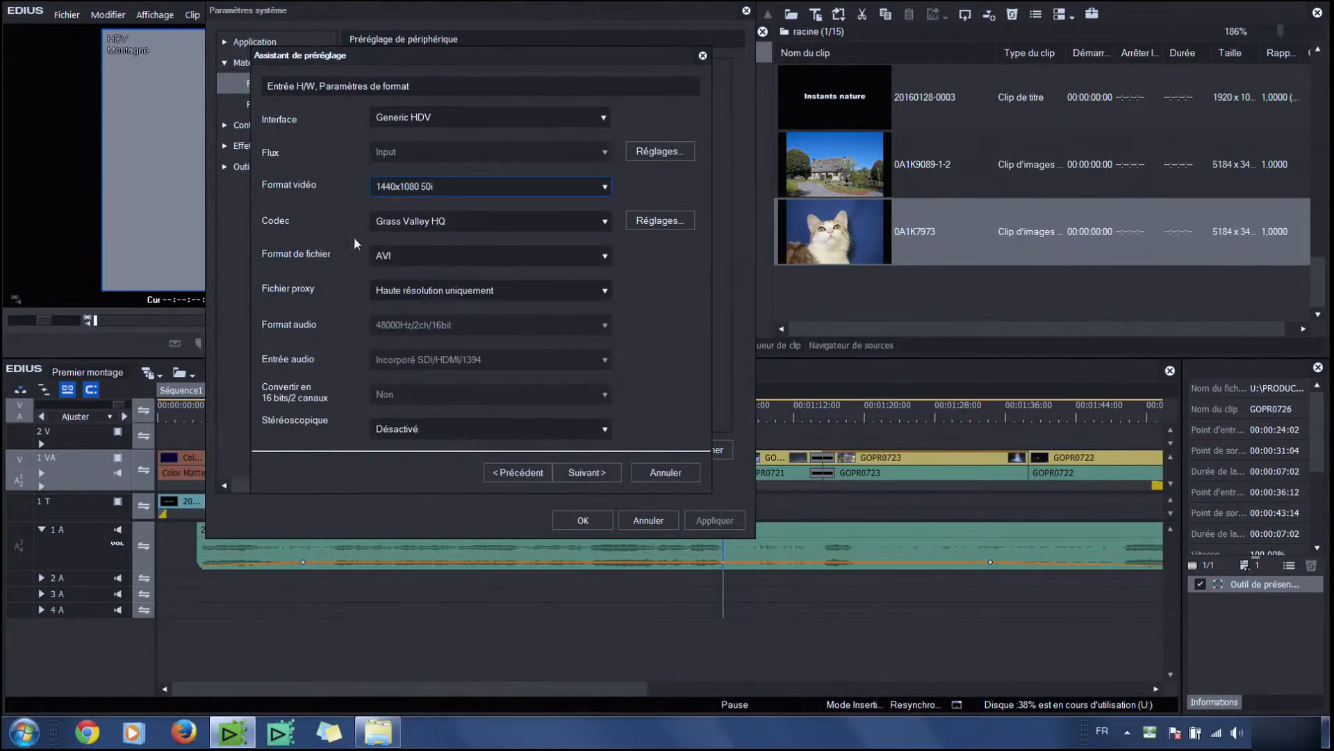
Choose the Grass Valley HQ codec and AVI file format for the HDV input, and proceed to the output settings
left_click(444, 220)
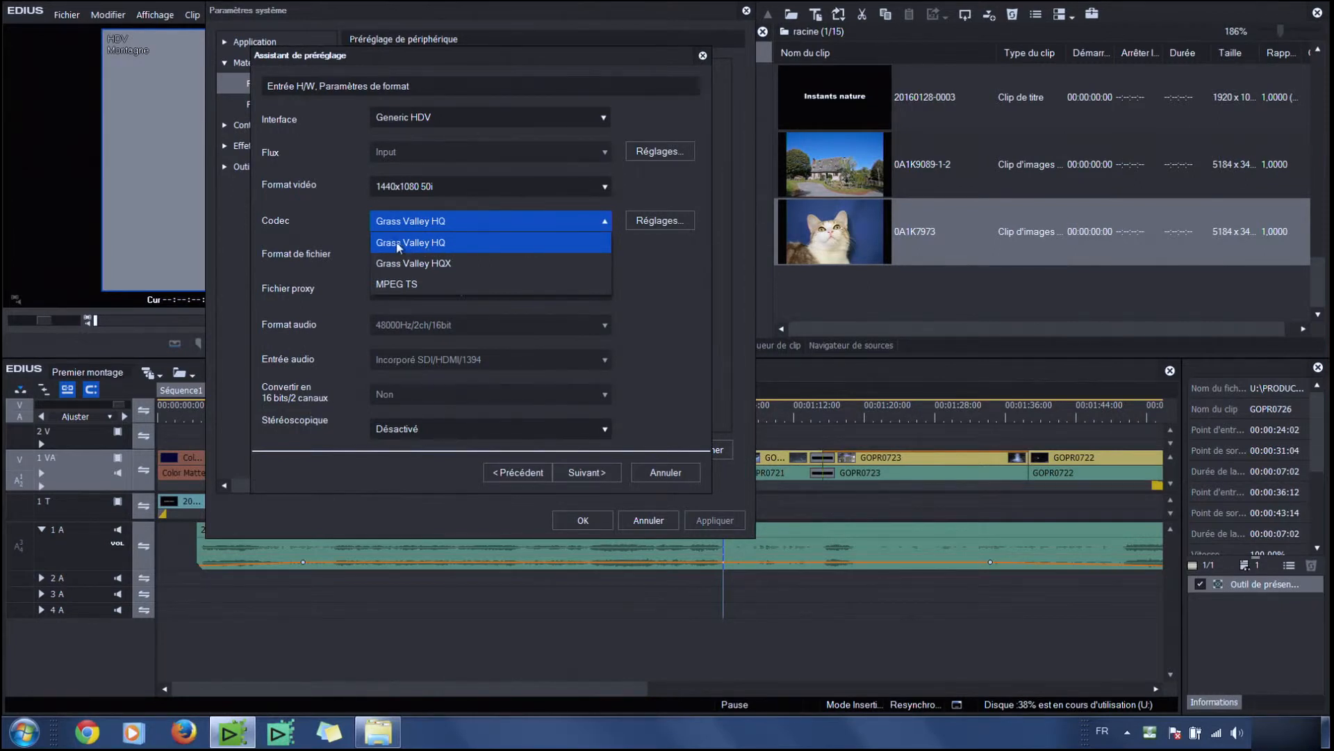
left_click(467, 243)
left_click(402, 257)
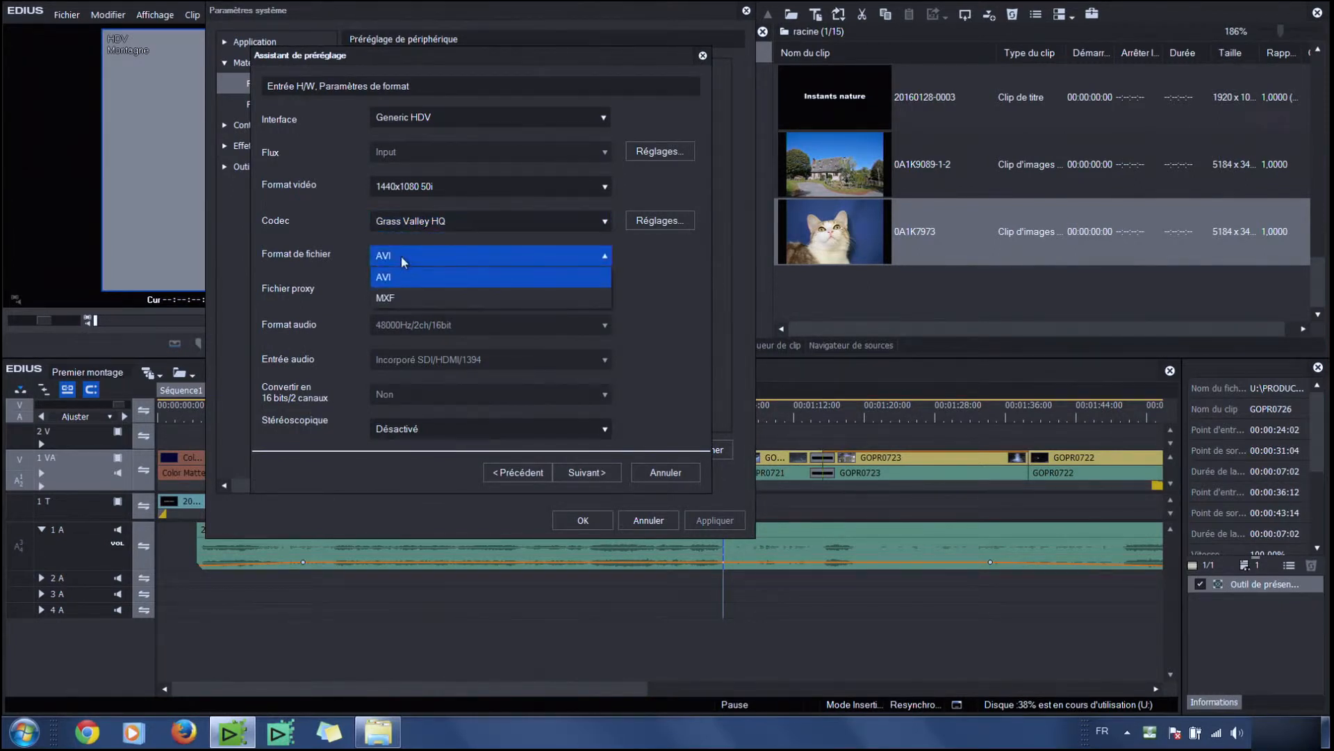
left_click(396, 277)
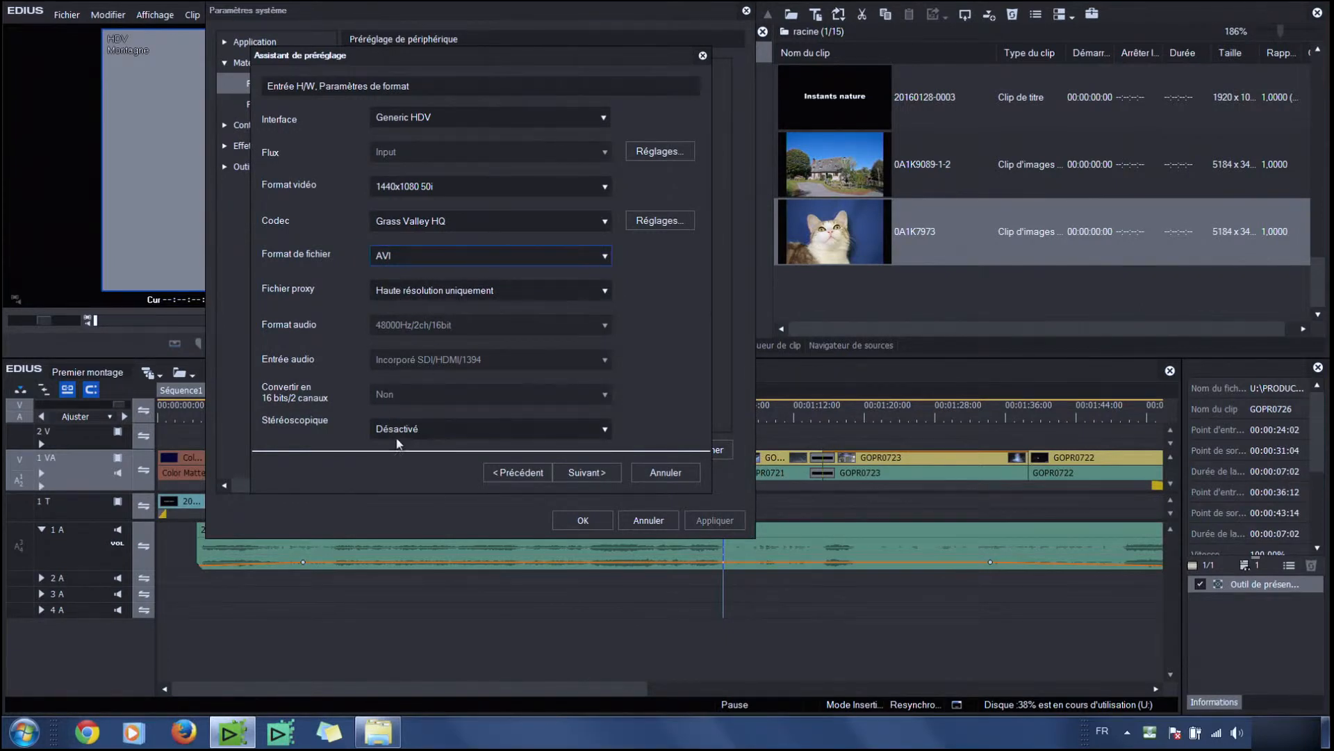
left_click(587, 473)
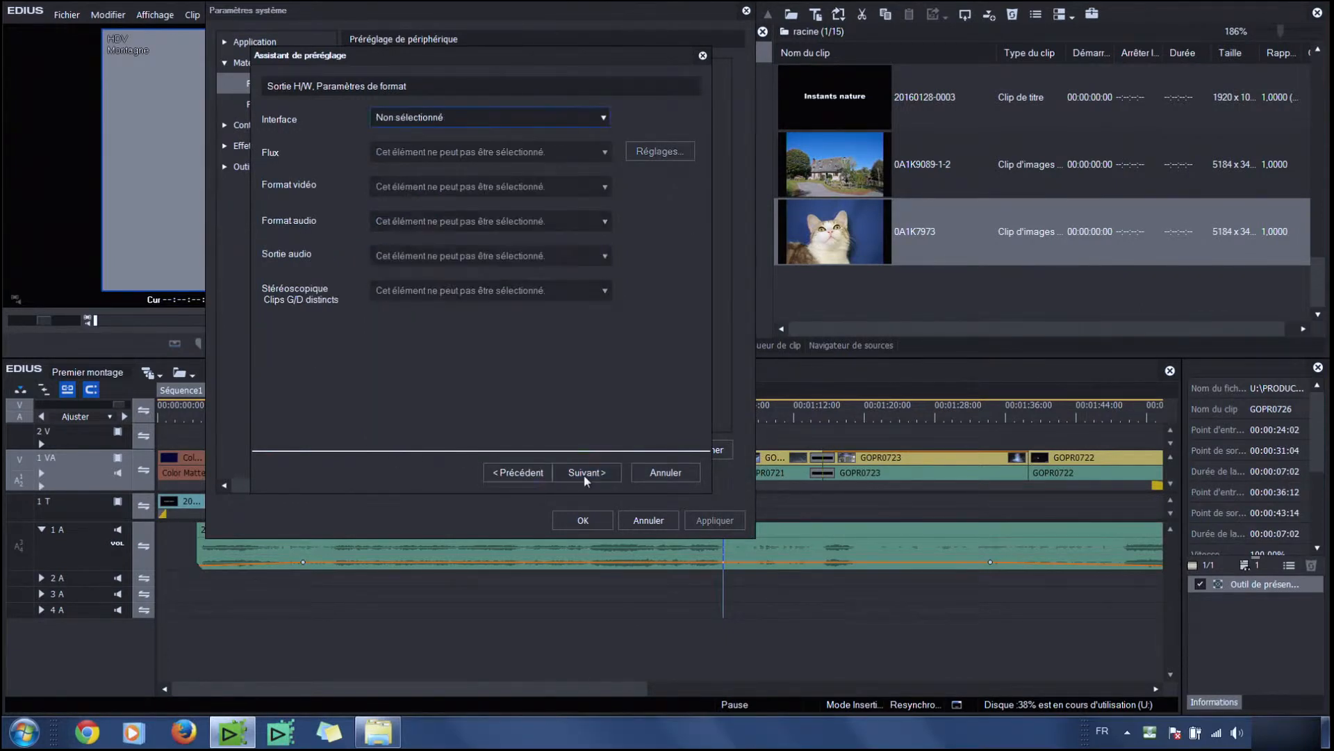
Keep the HDV preset's output interface at Non sélectionné and finish the preset
left_click(435, 119)
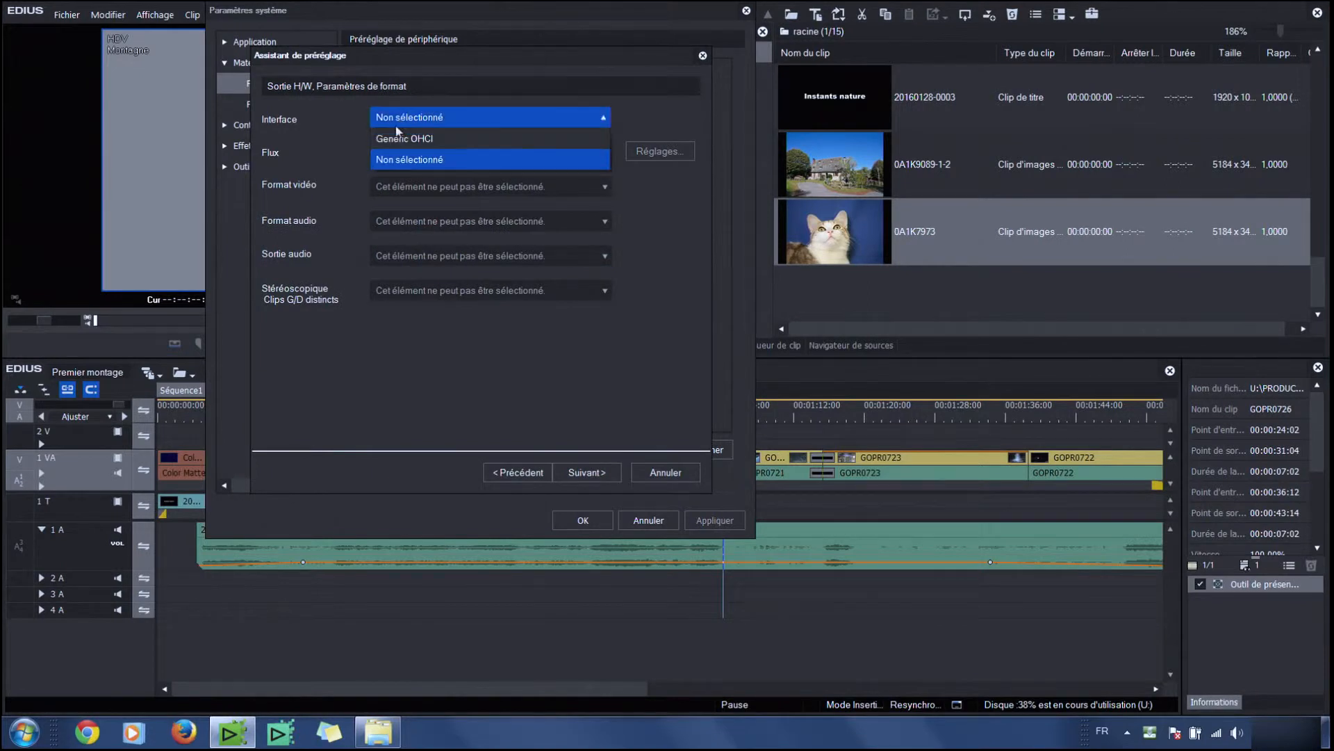
left_click(407, 164)
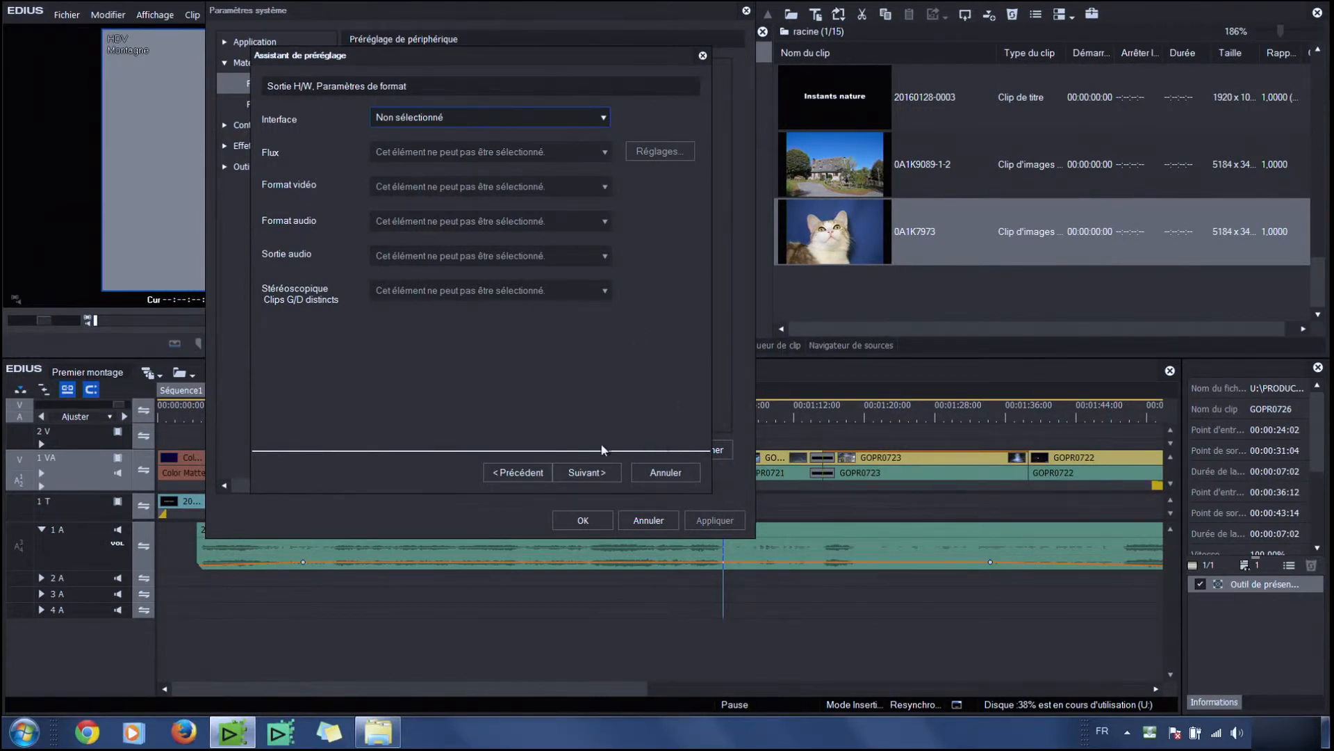
left_click(574, 473)
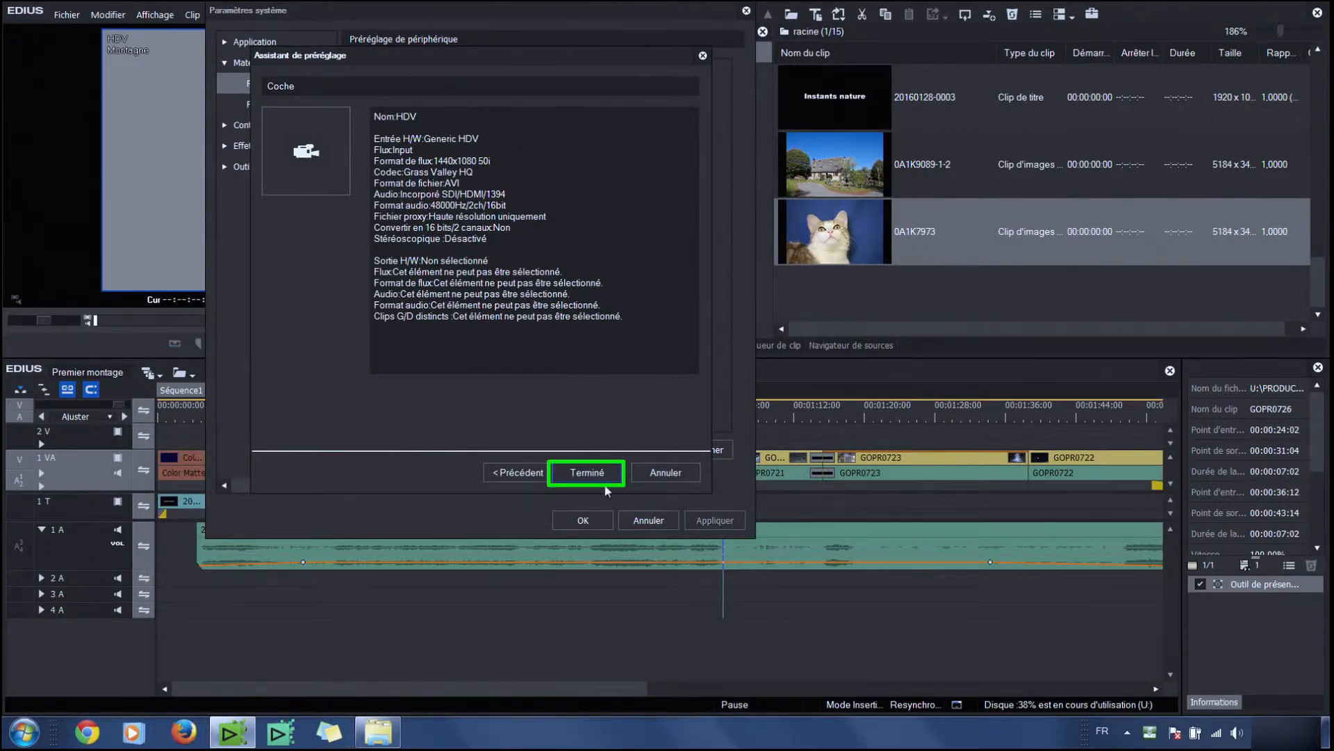
left_click(587, 472)
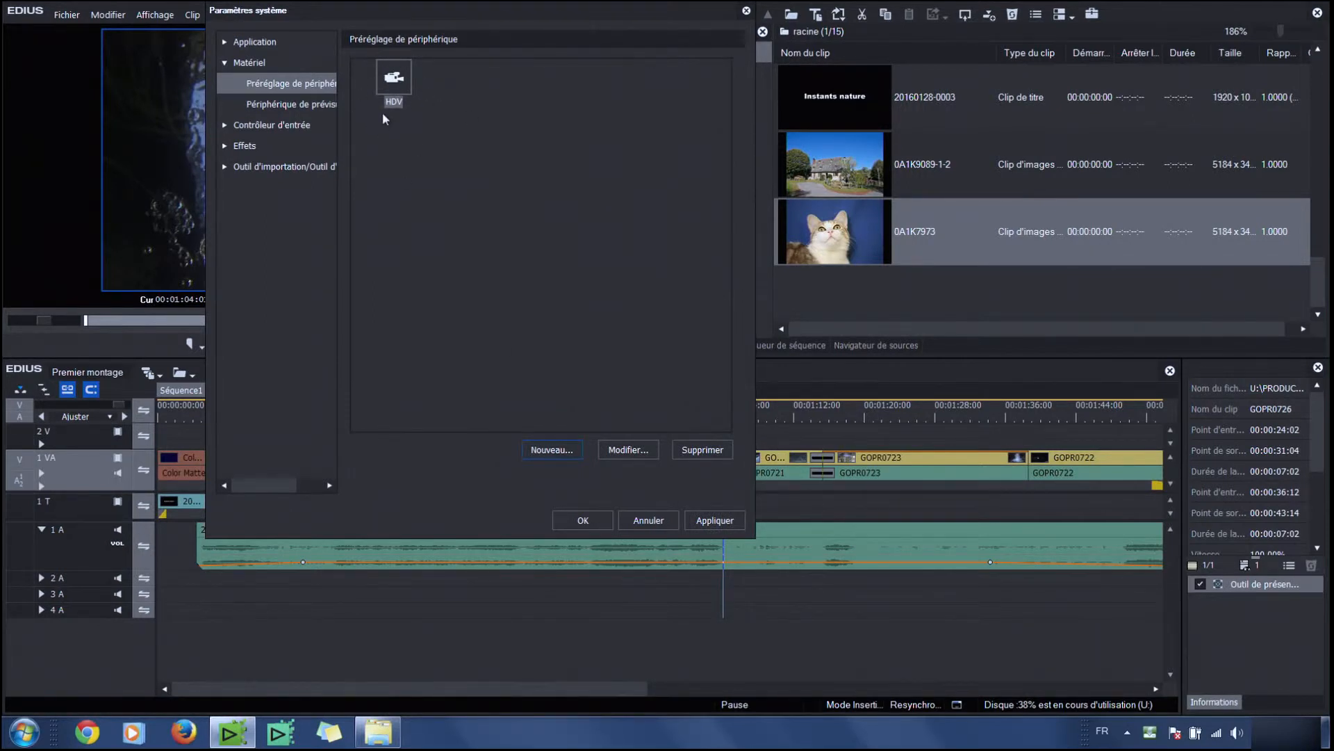
Create a second device preset named DV with the default DV icon and proceed to its input settings
left_click(574, 450)
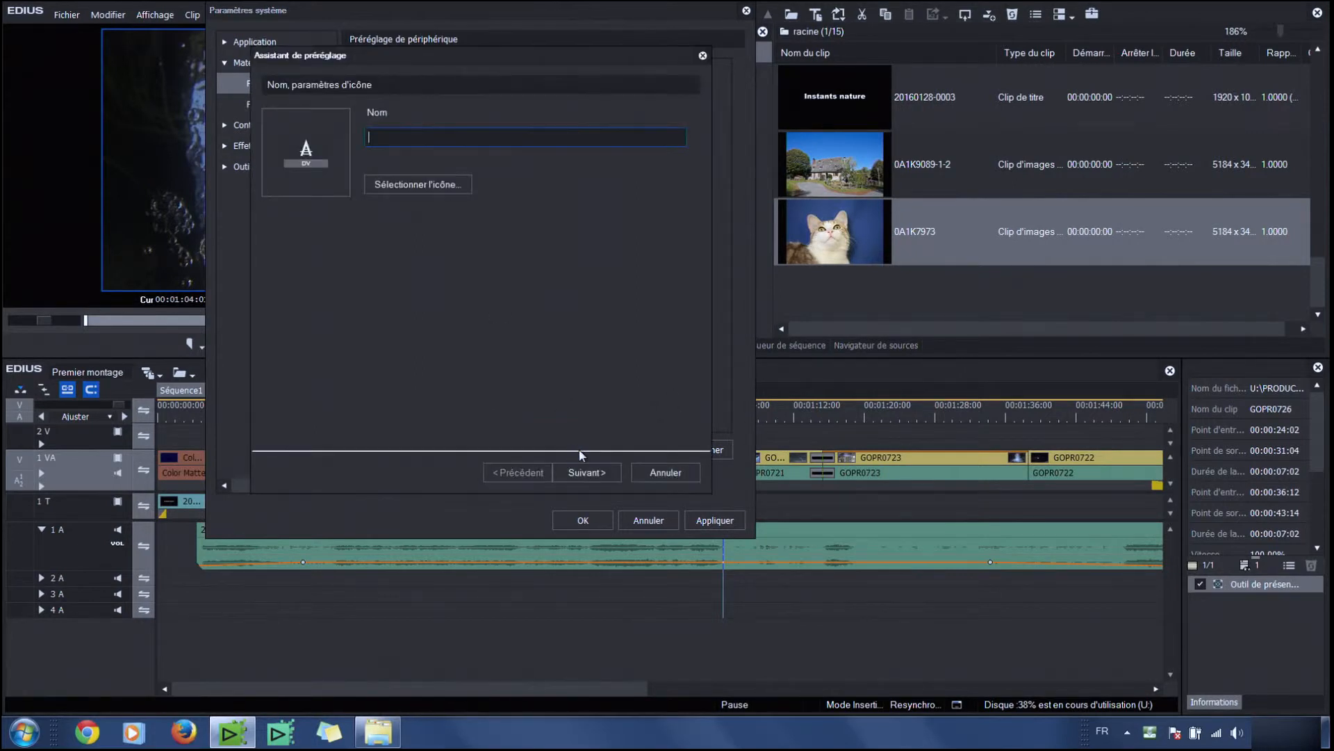
left_click(416, 185)
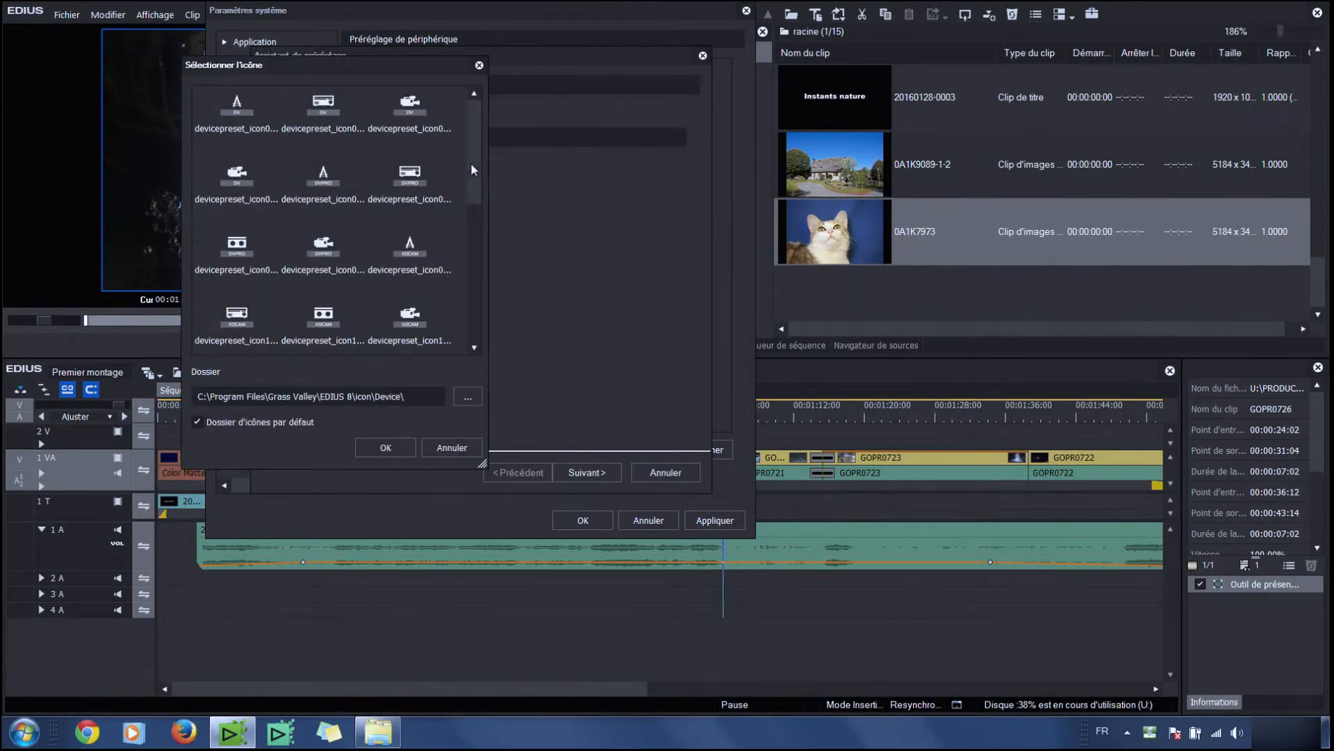
left_click(388, 447)
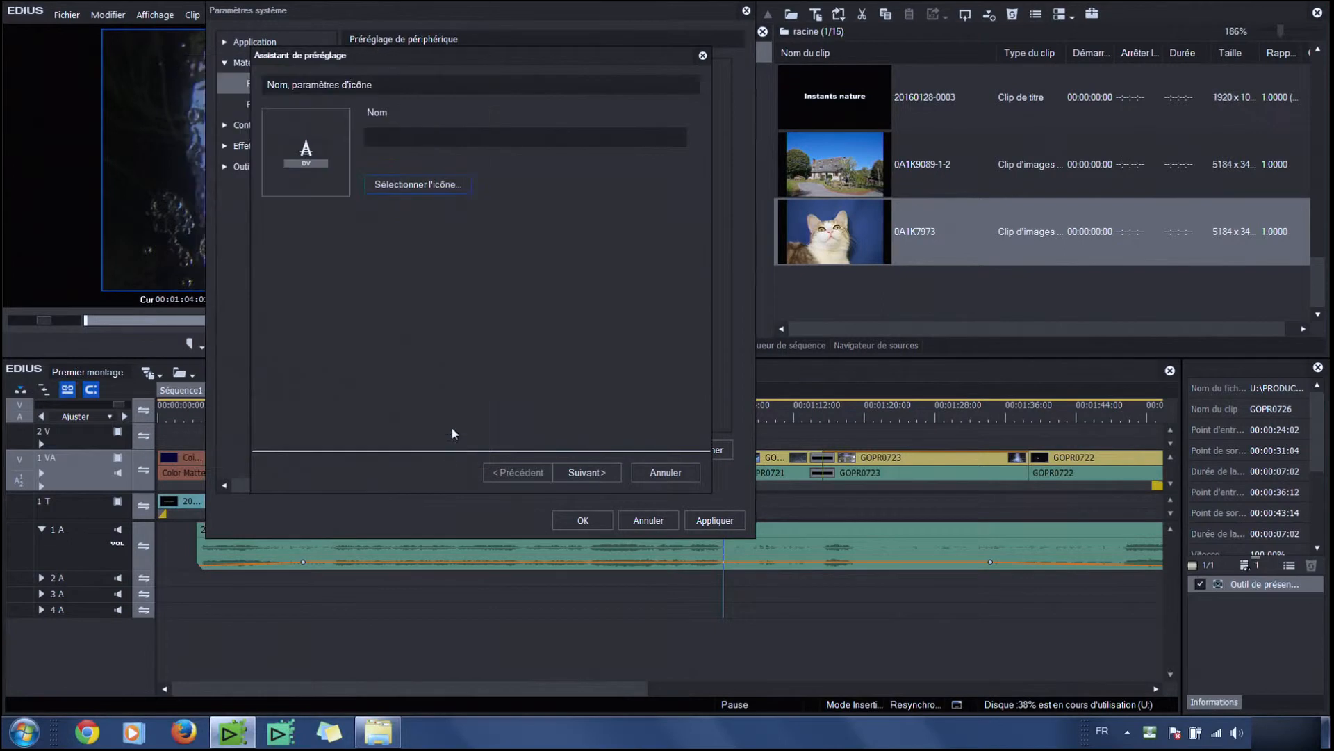
left_click(376, 136)
type("DV")
left_click(577, 472)
Configure the DV input with the Generic OHCI interface, 720x576 50i video format and DV (HW) codec
left_click(478, 120)
left_click(478, 119)
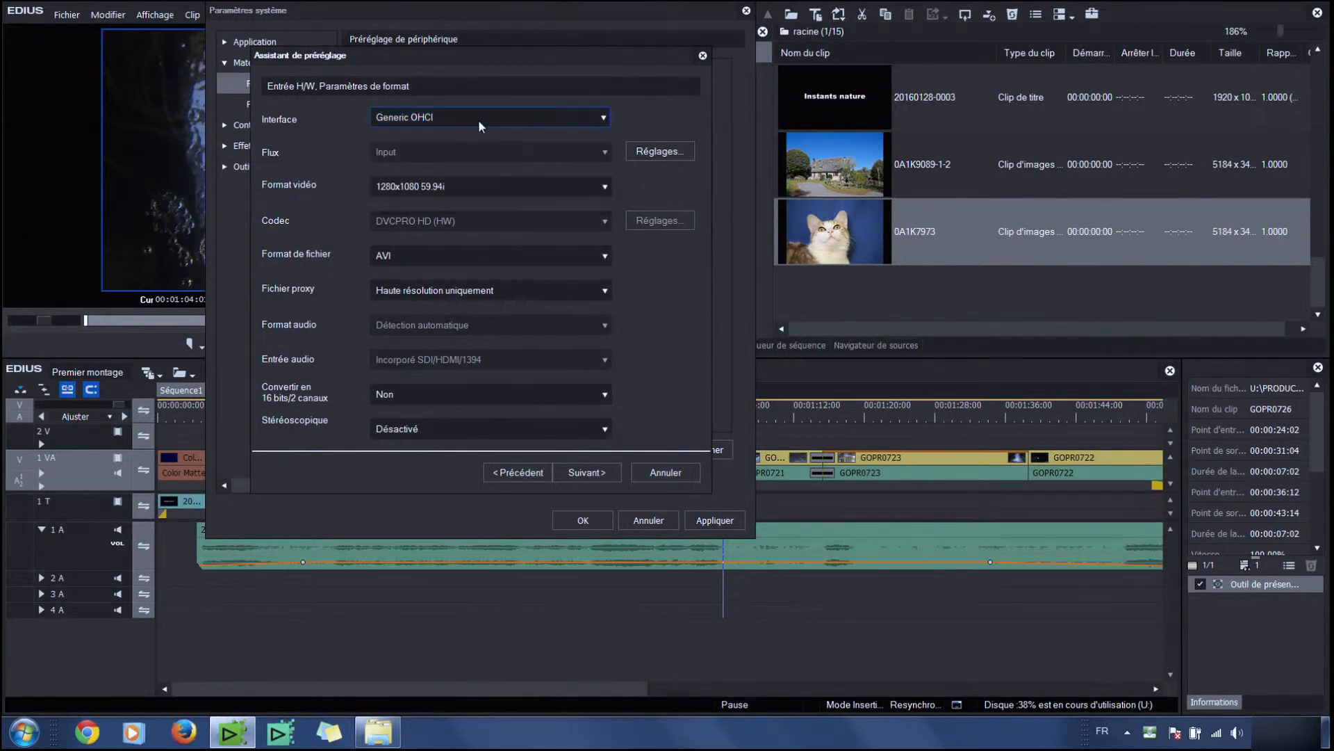
left_click(426, 188)
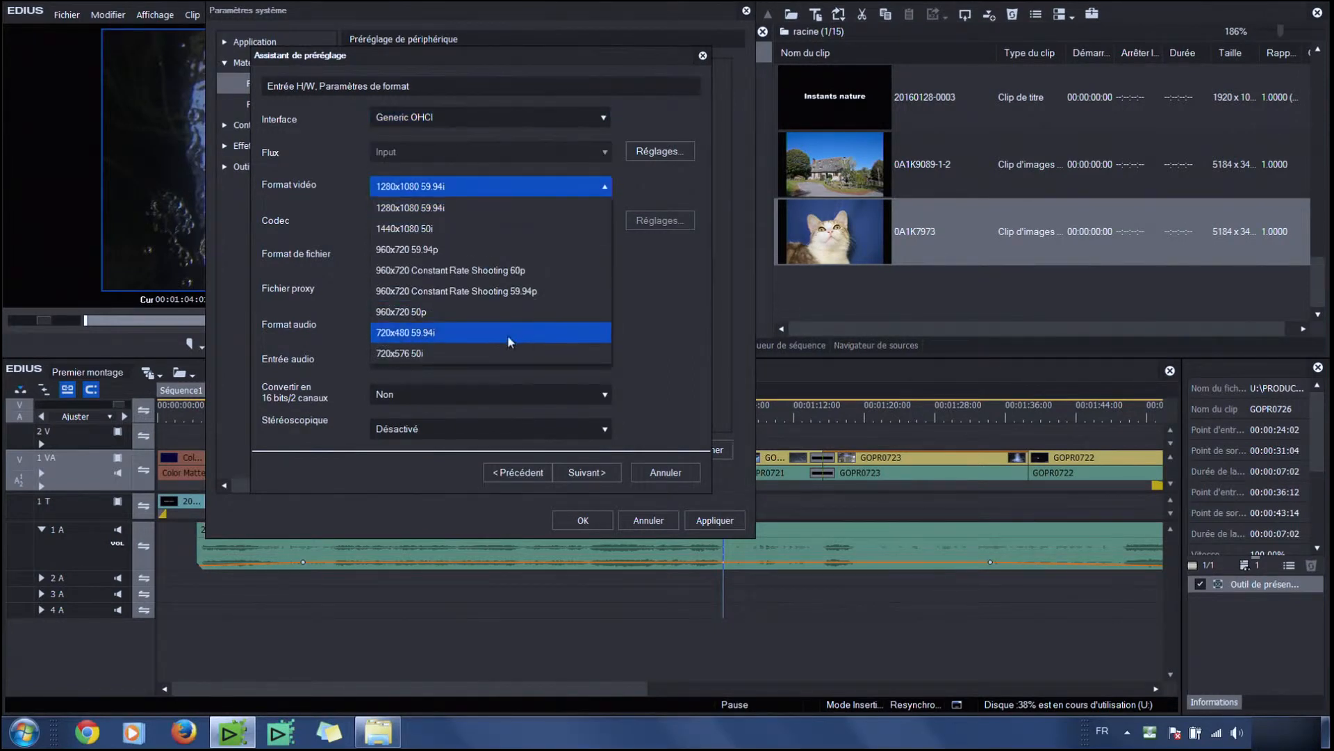
left_click(403, 351)
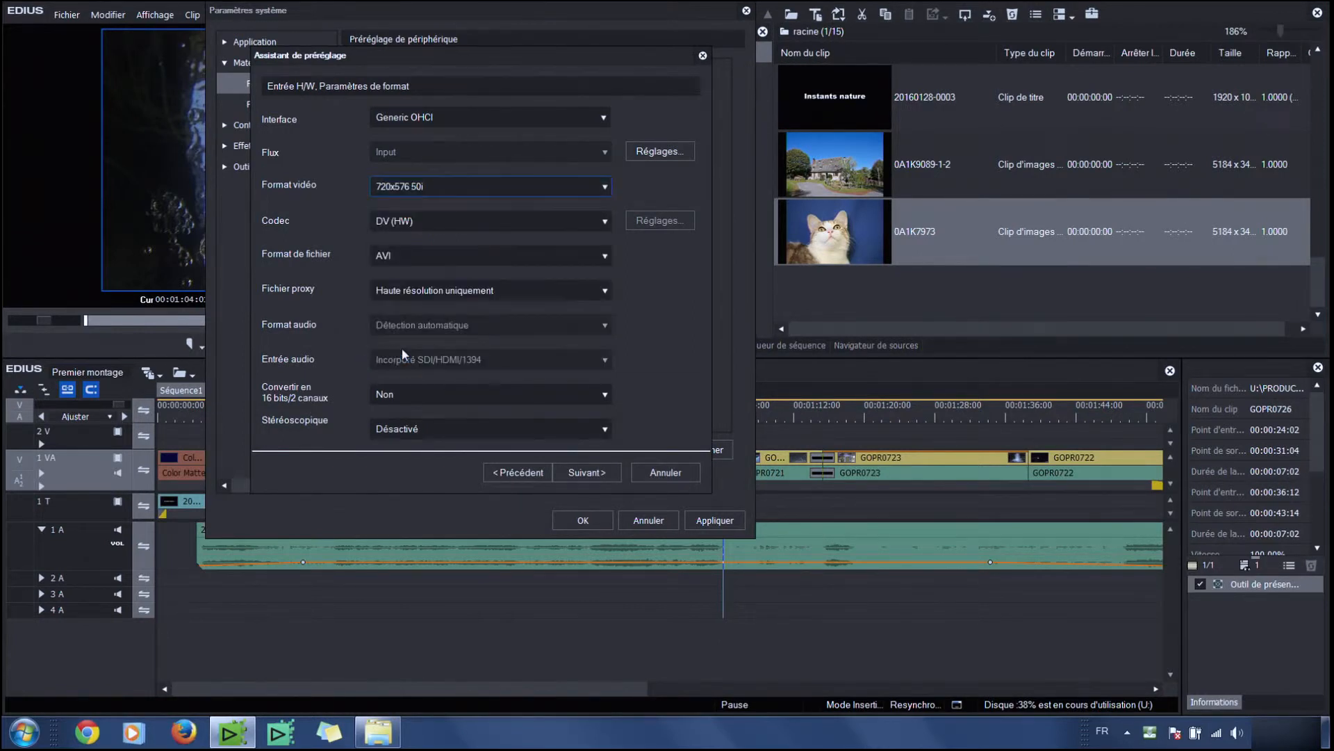
left_click(449, 230)
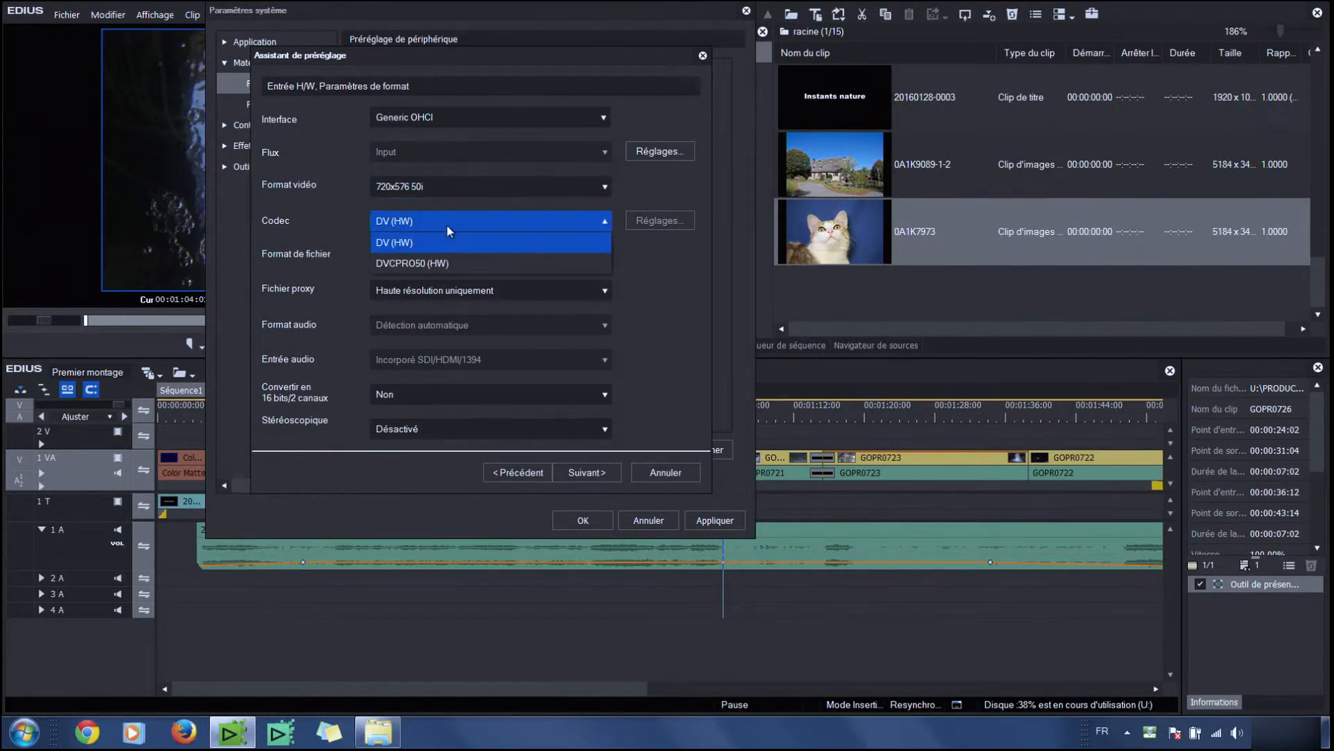
left_click(447, 223)
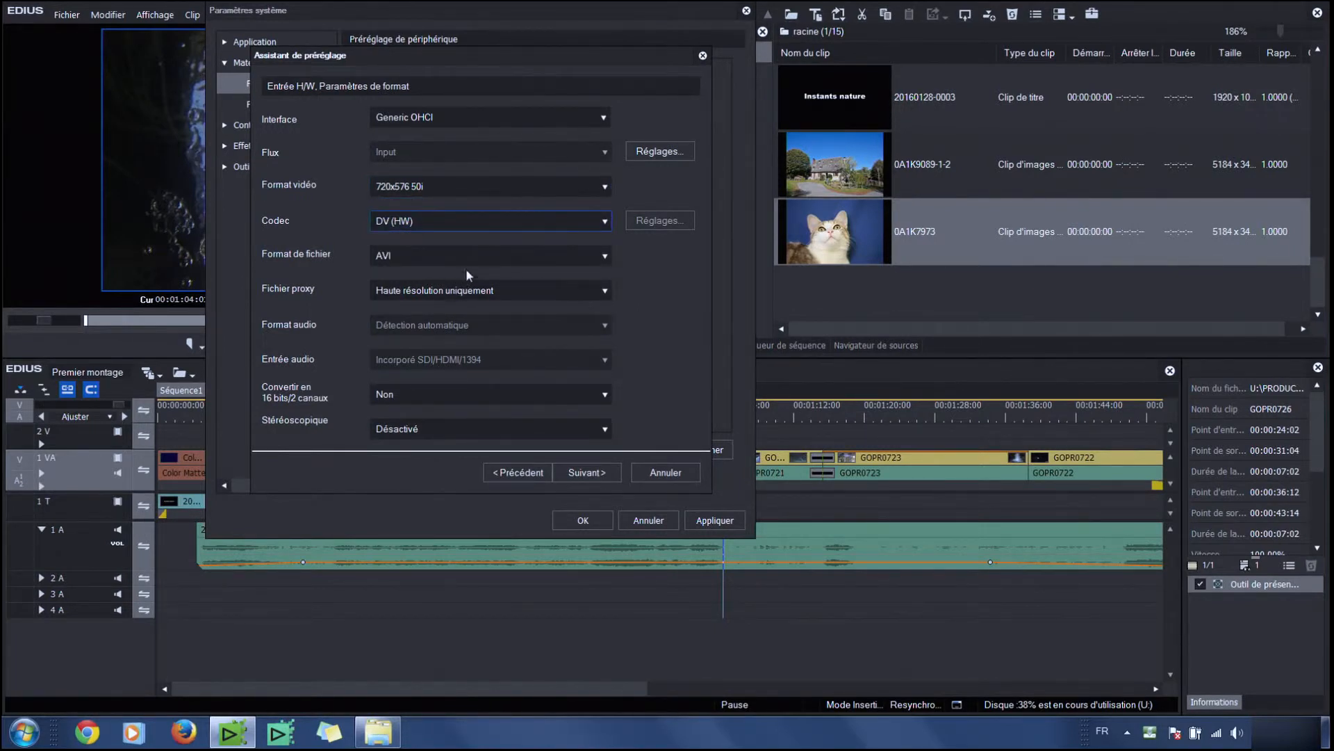
left_click(591, 476)
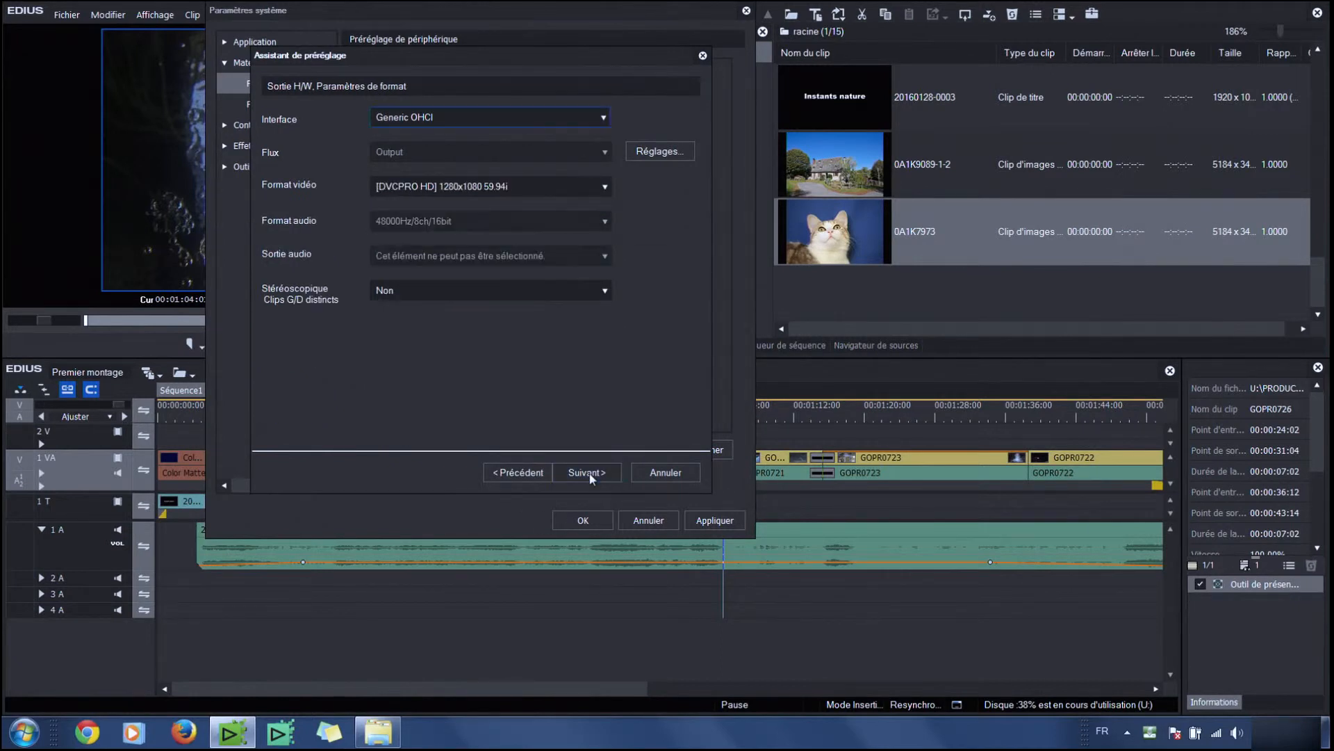
Set the DV preset's output interface to Non sélectionné, finish the preset and confirm the system settings
left_click(563, 118)
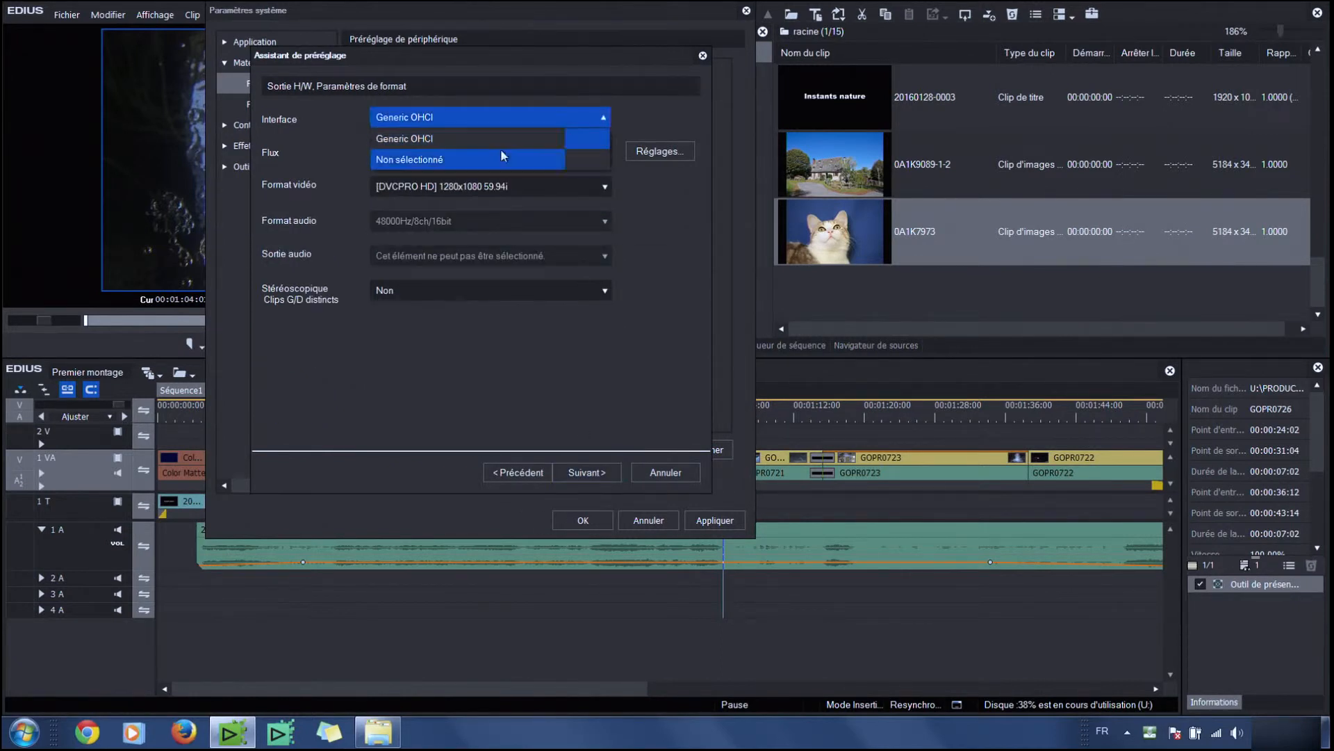
left_click(502, 146)
left_click(594, 470)
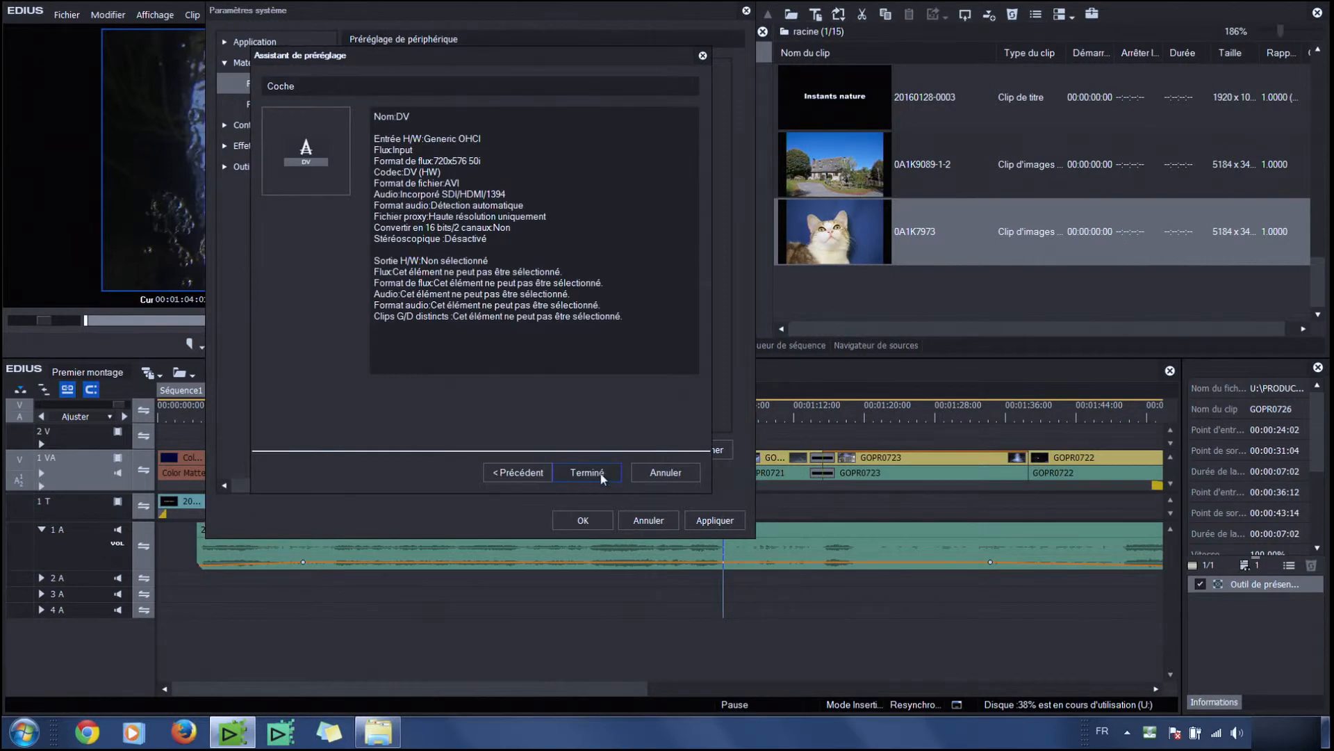
left_click(587, 473)
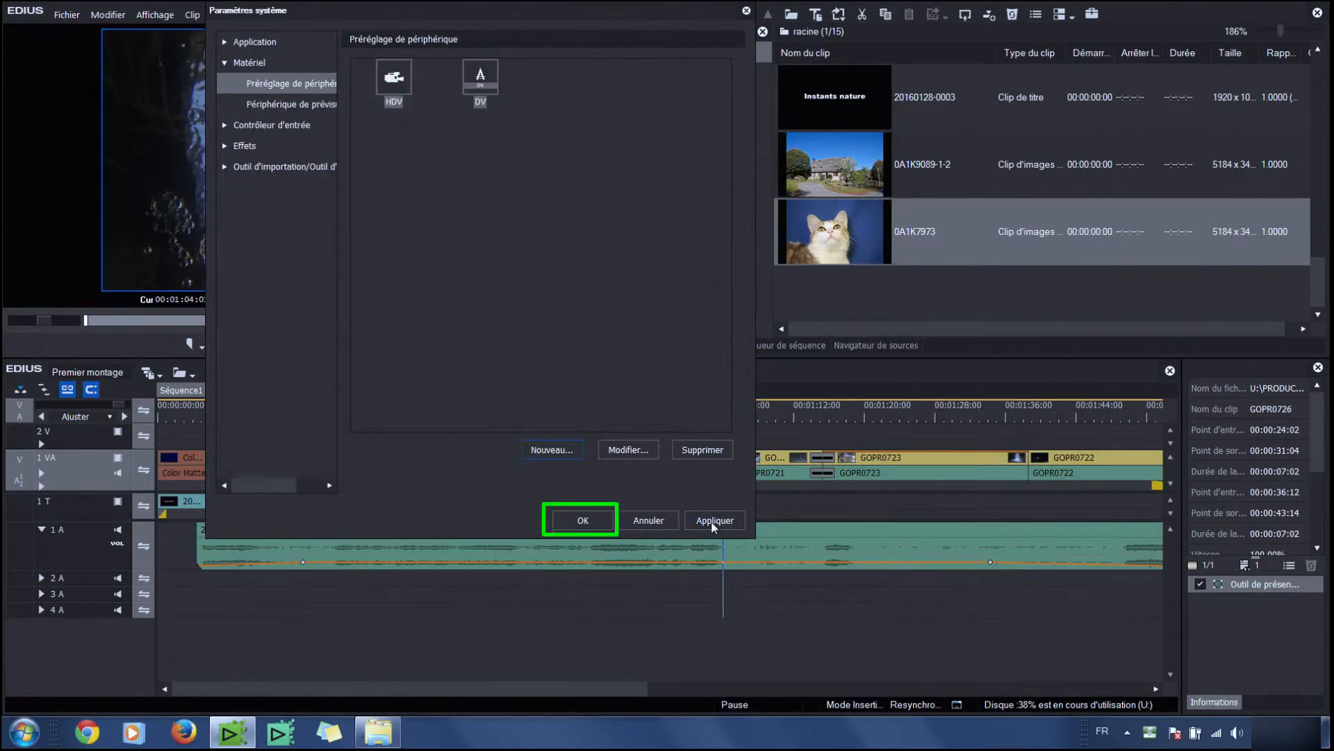
left_click(587, 520)
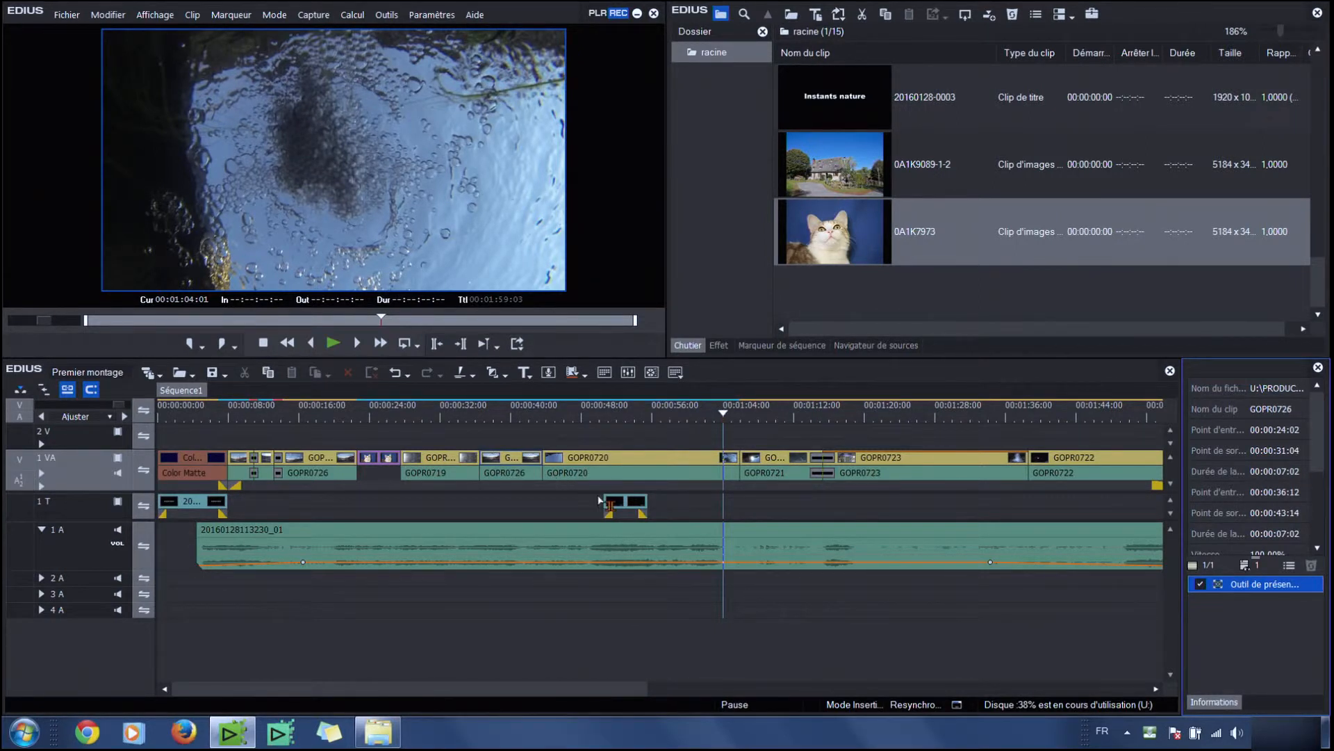
Select the HDV device preset as the input device for capture
left_click(317, 18)
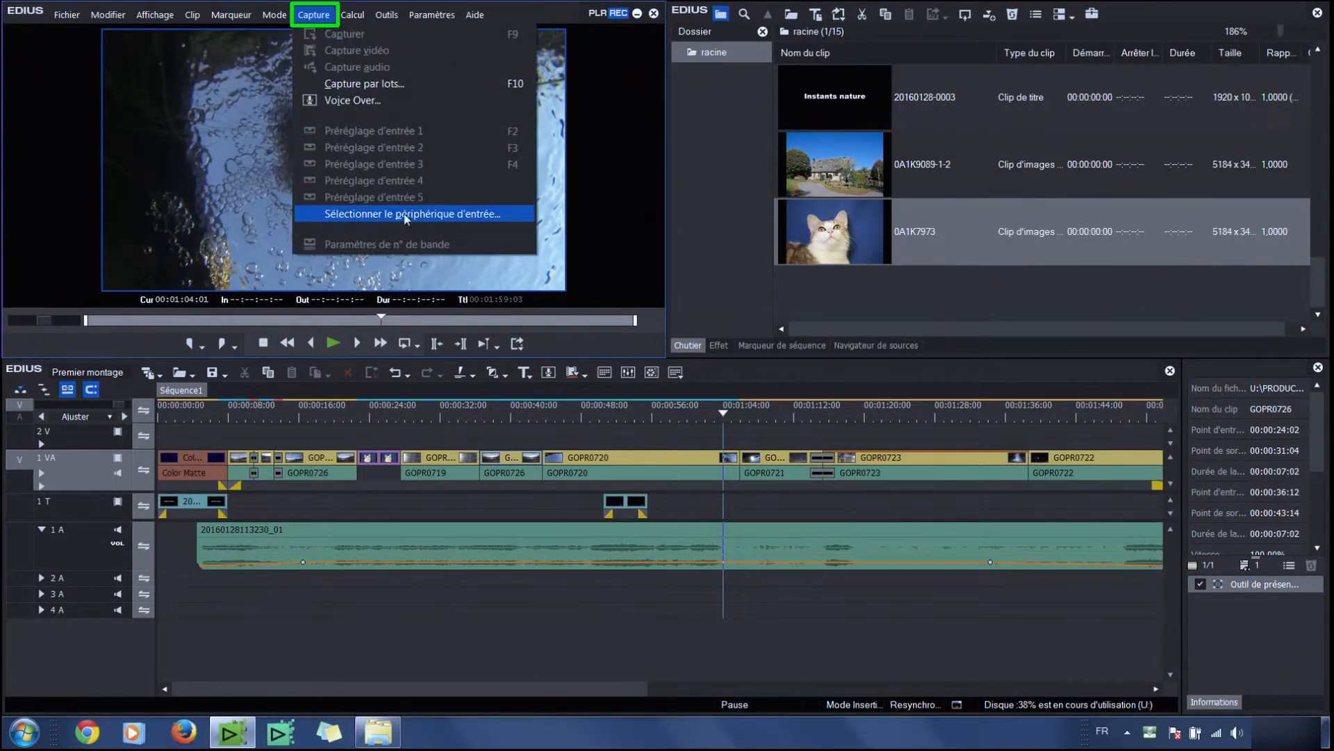
left_click(469, 215)
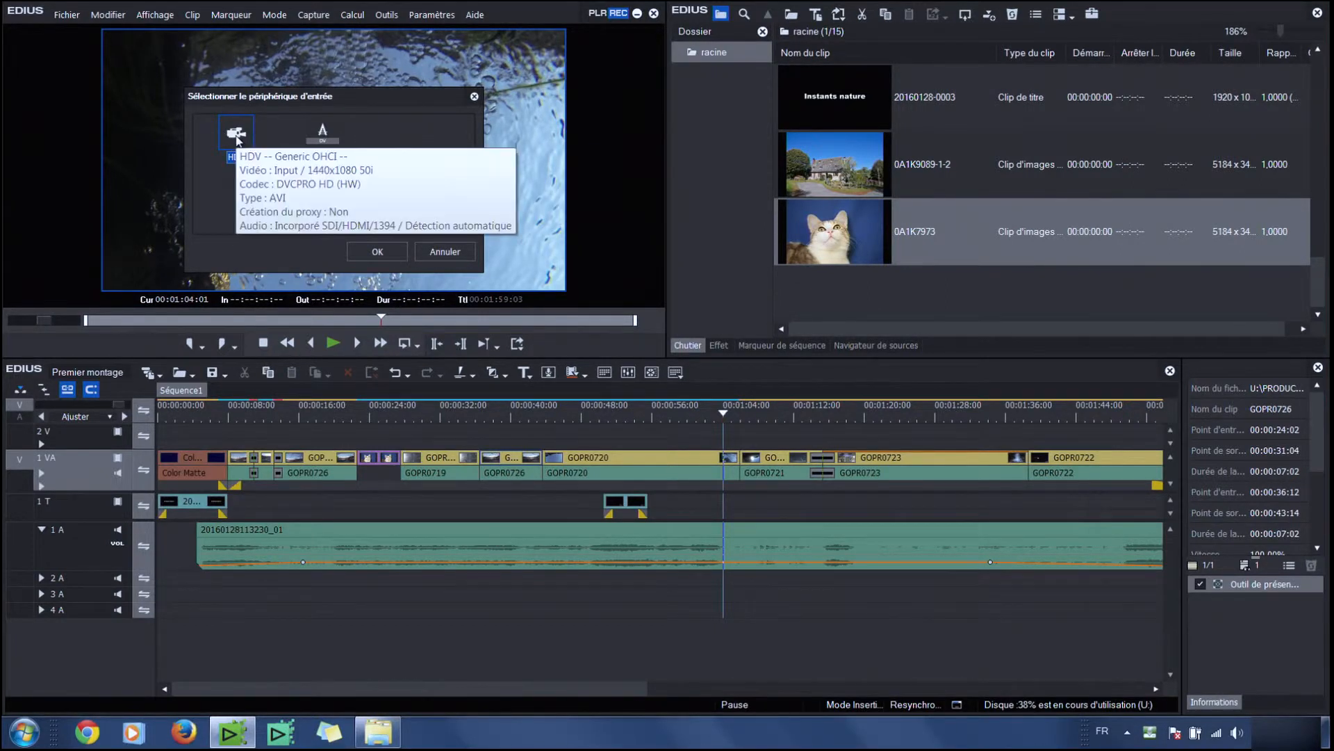
left_click(365, 255)
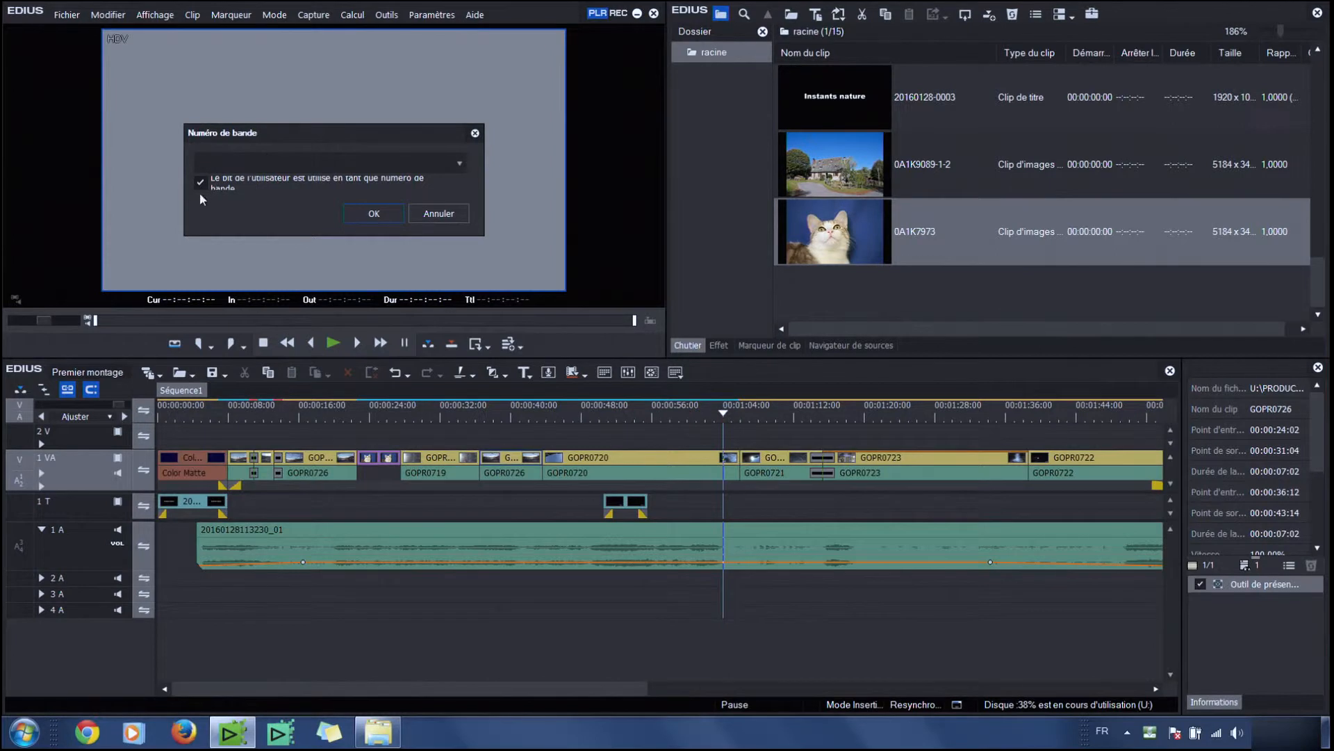
Turn off using the user bit as the tape number and name the tape Montagne
left_click(459, 165)
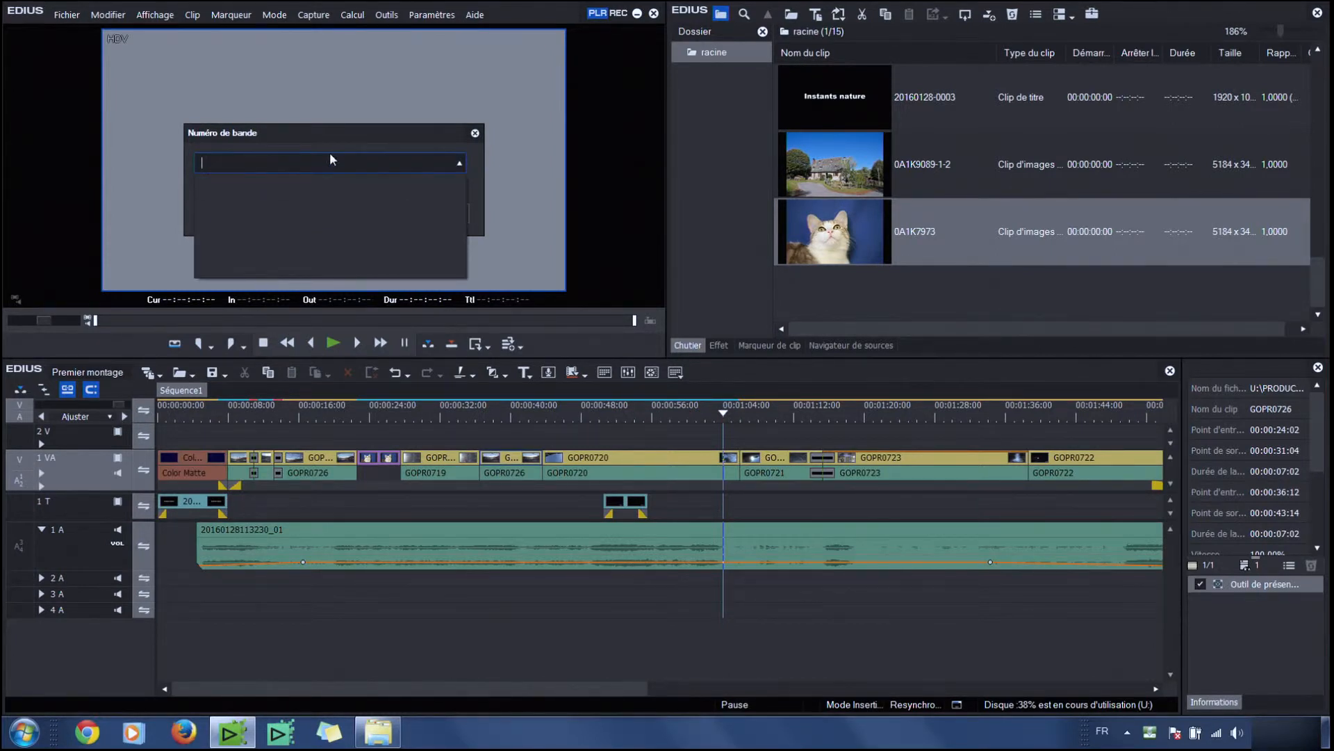
type("Montagne")
key("Return")
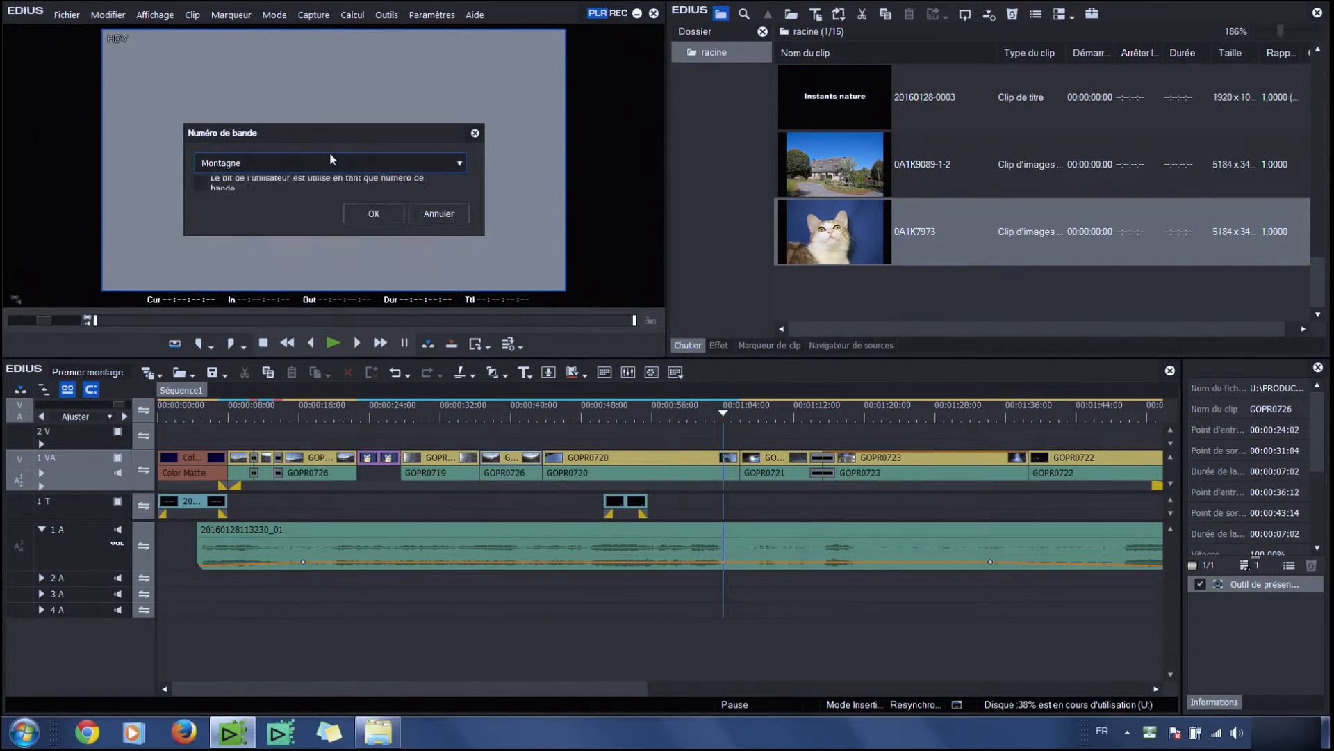
left_click(378, 215)
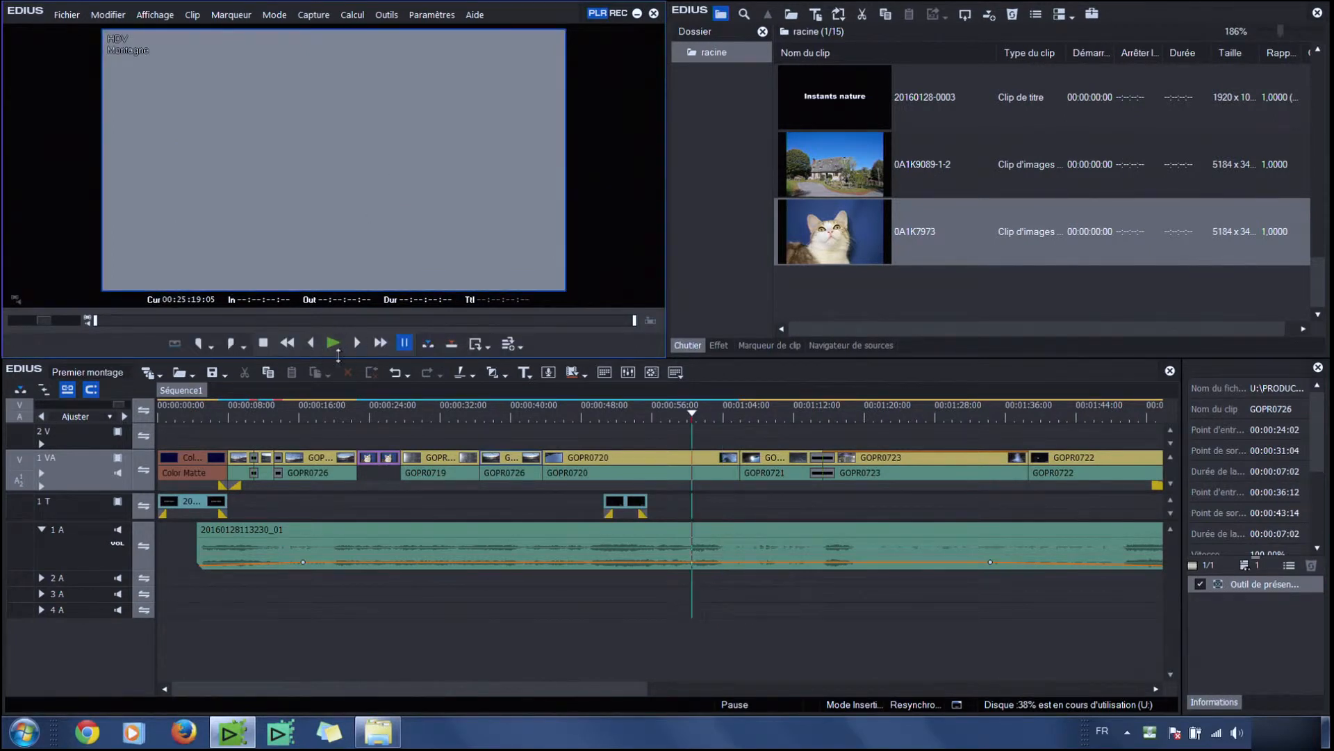
Play the camcorder tape and pause it at about timecode 00:25:28:23
left_click(330, 344)
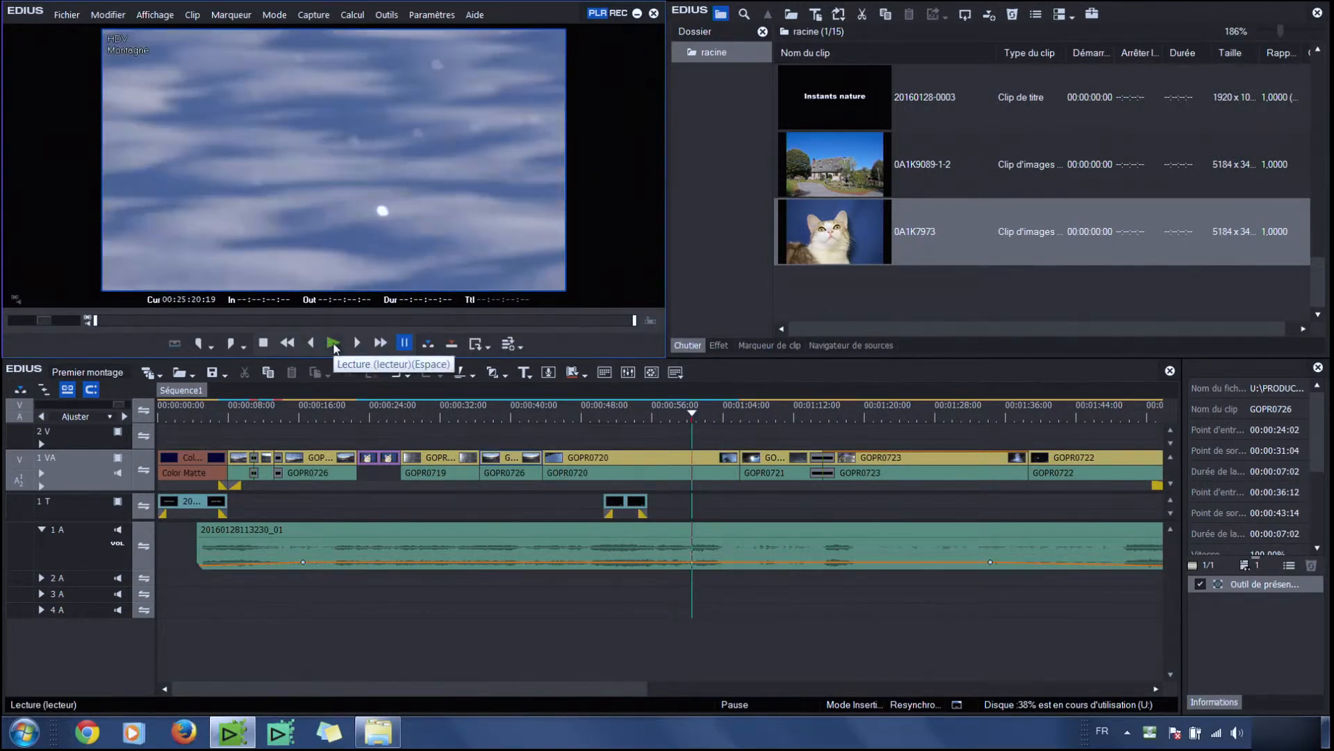
left_click(333, 344)
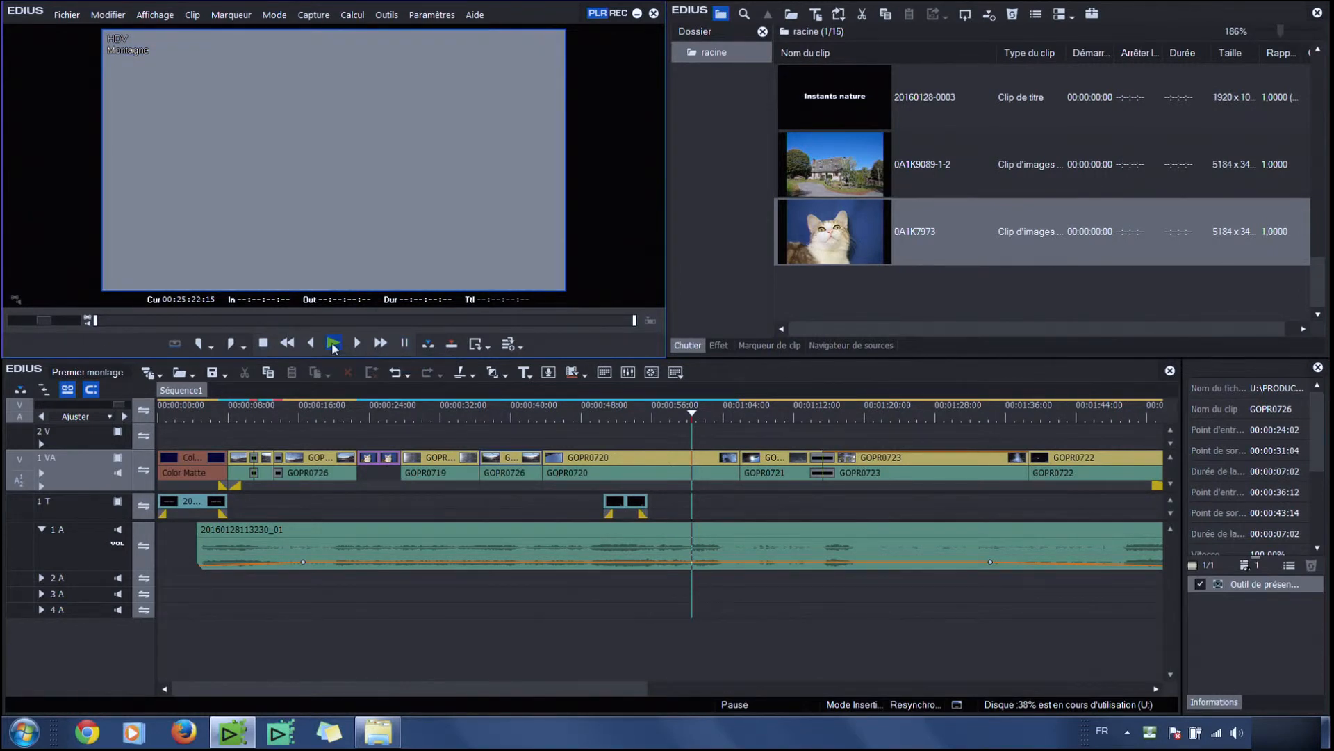
left_click(403, 343)
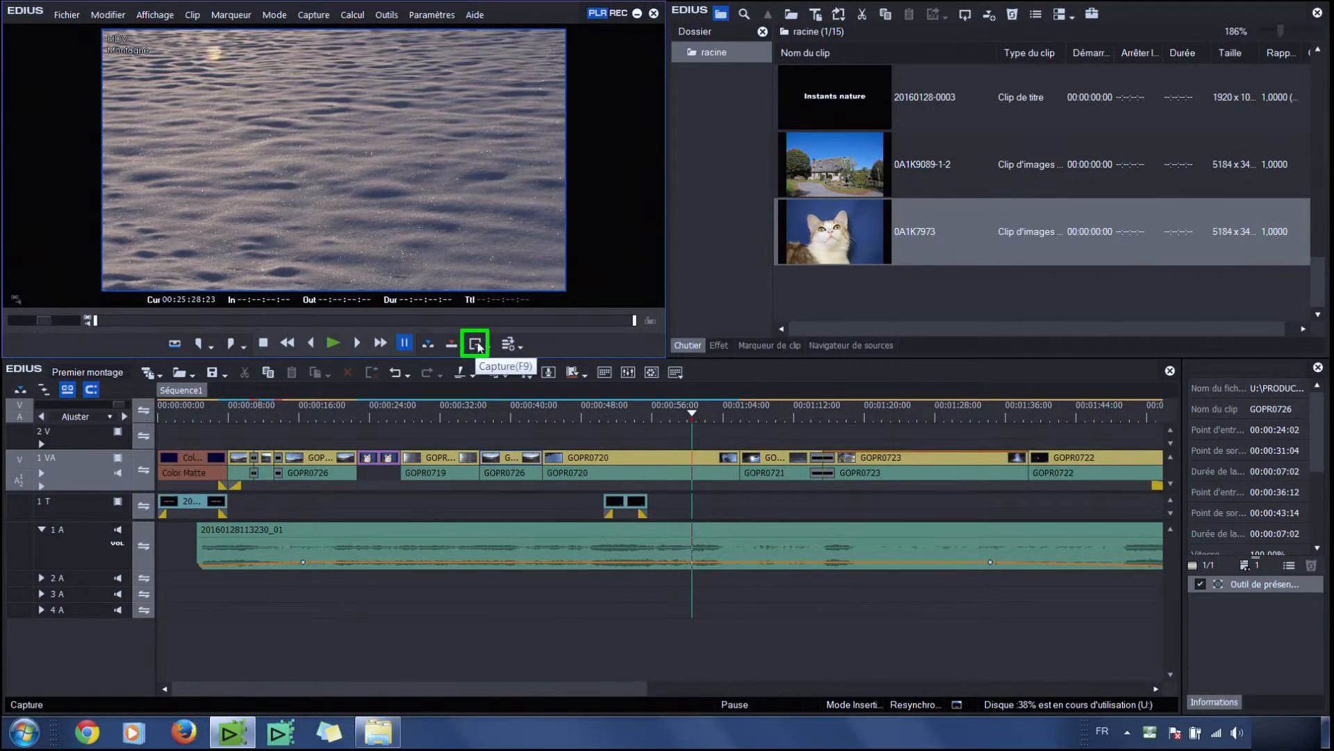
Start capturing the tape to a file named montagne and move the capture window clear of the video preview
left_click(475, 345)
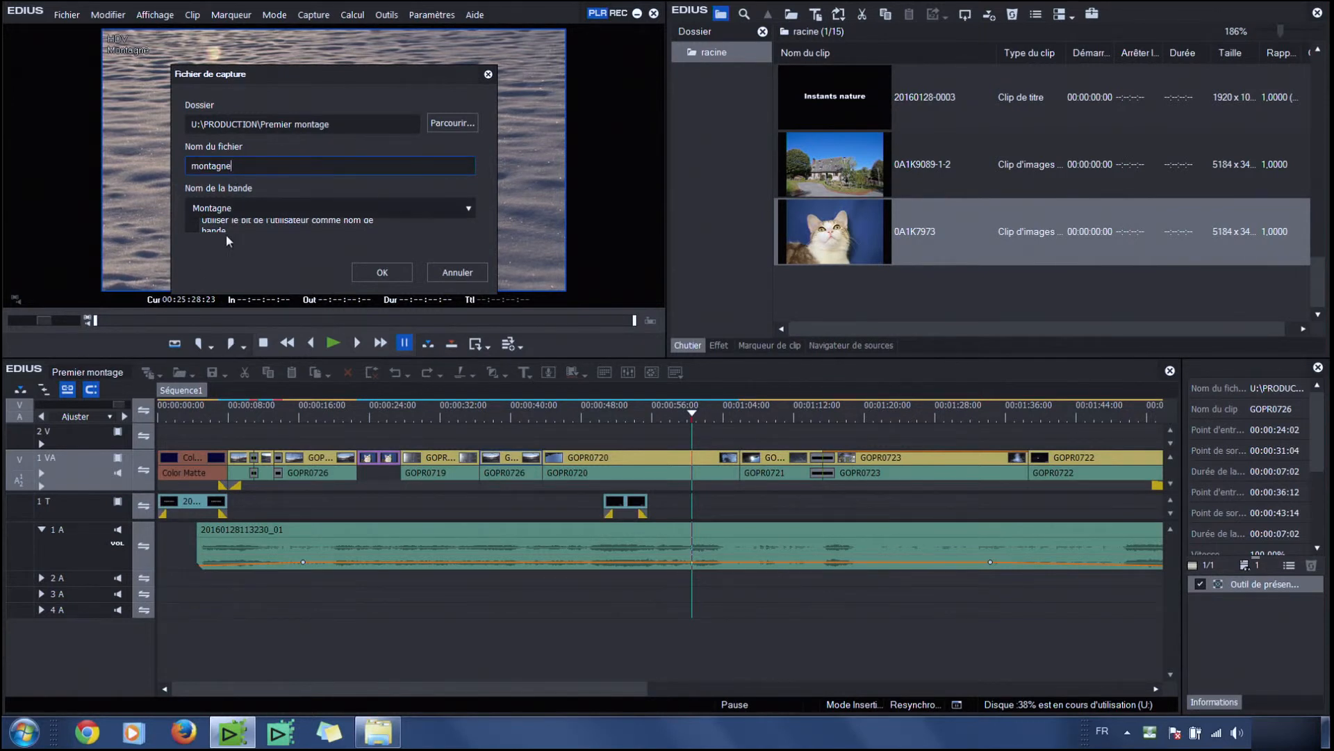
left_click(382, 273)
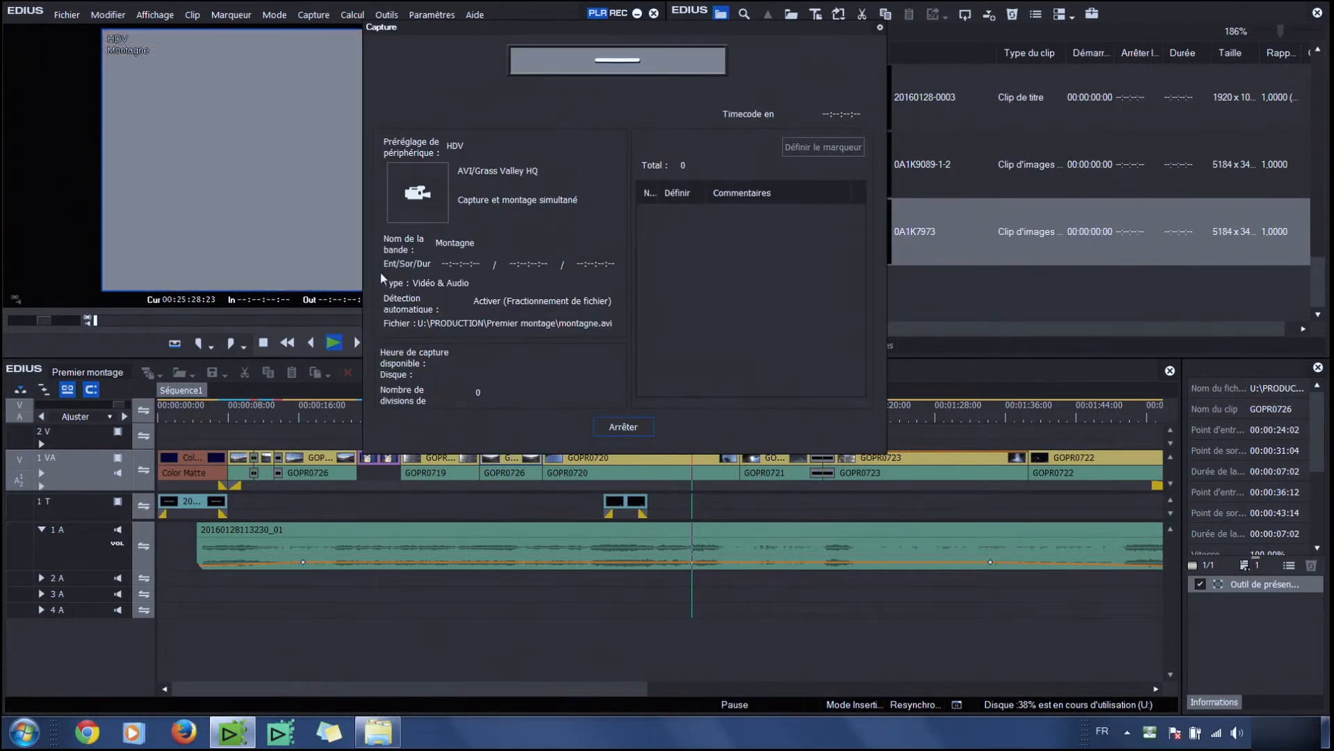
left_click_drag(619, 27, 864, 55)
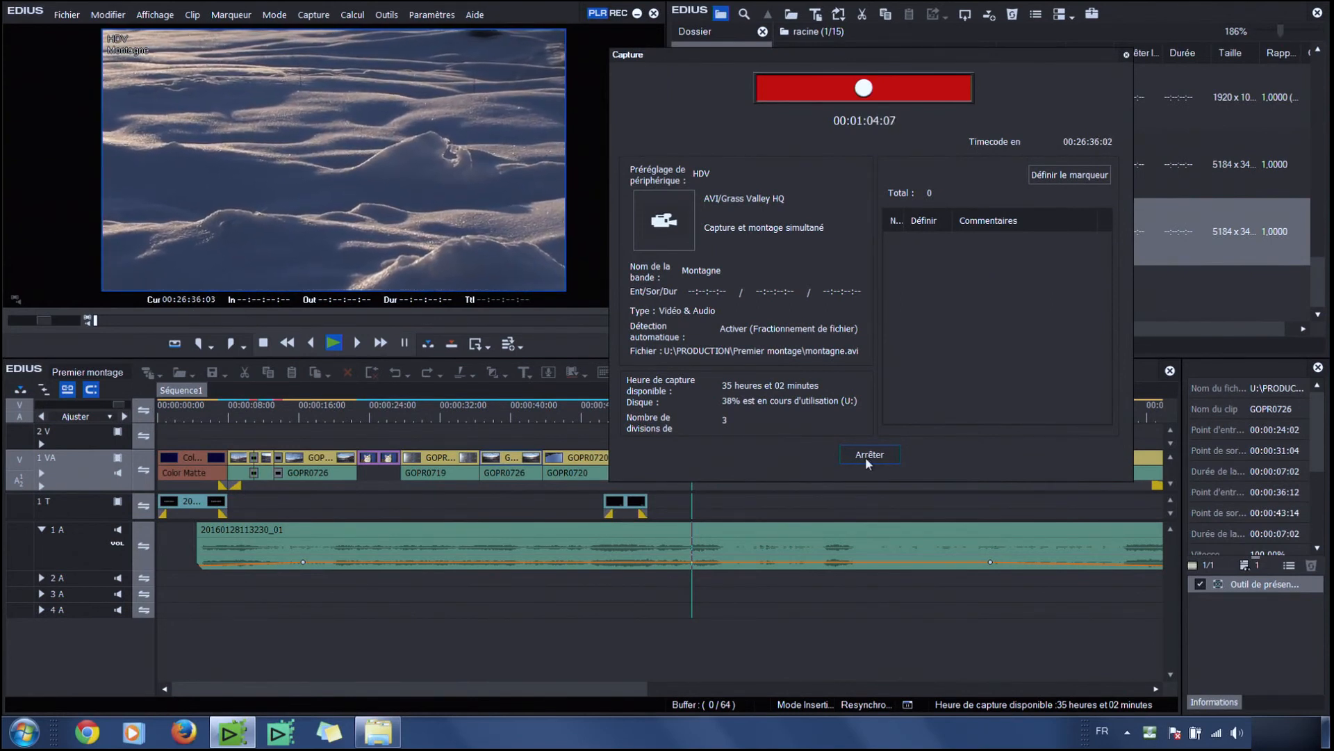
Stop the capture after about 1 minute 4 seconds and look through the captured montagne clips in the racine bin
left_click(865, 456)
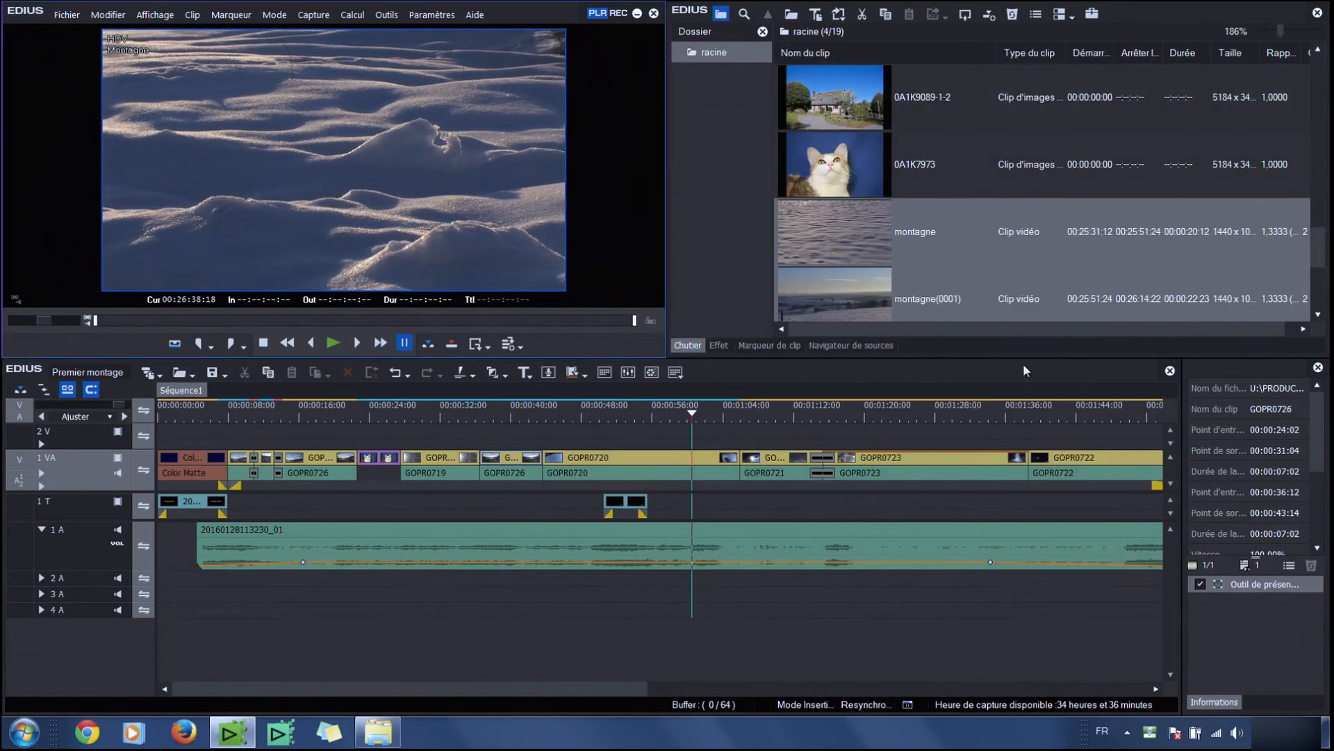
left_click_drag(1319, 248, 1317, 278)
left_click(878, 103)
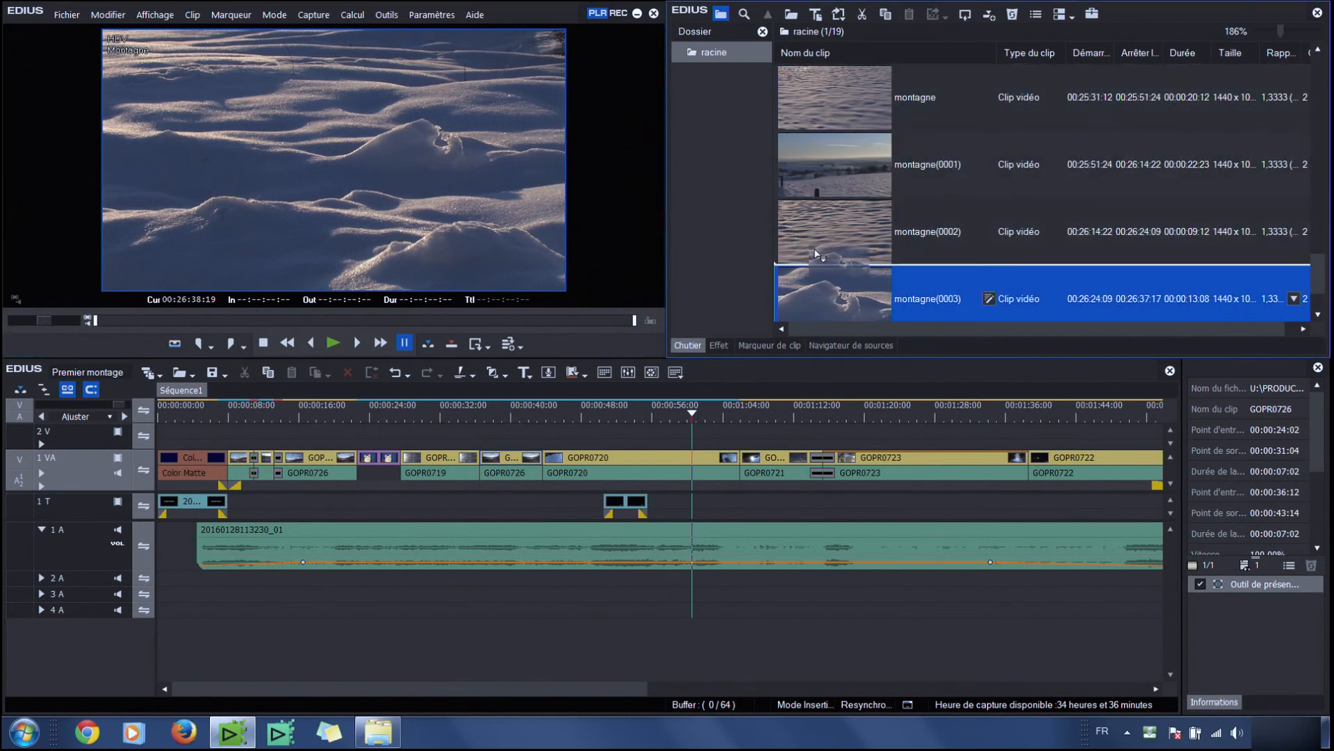